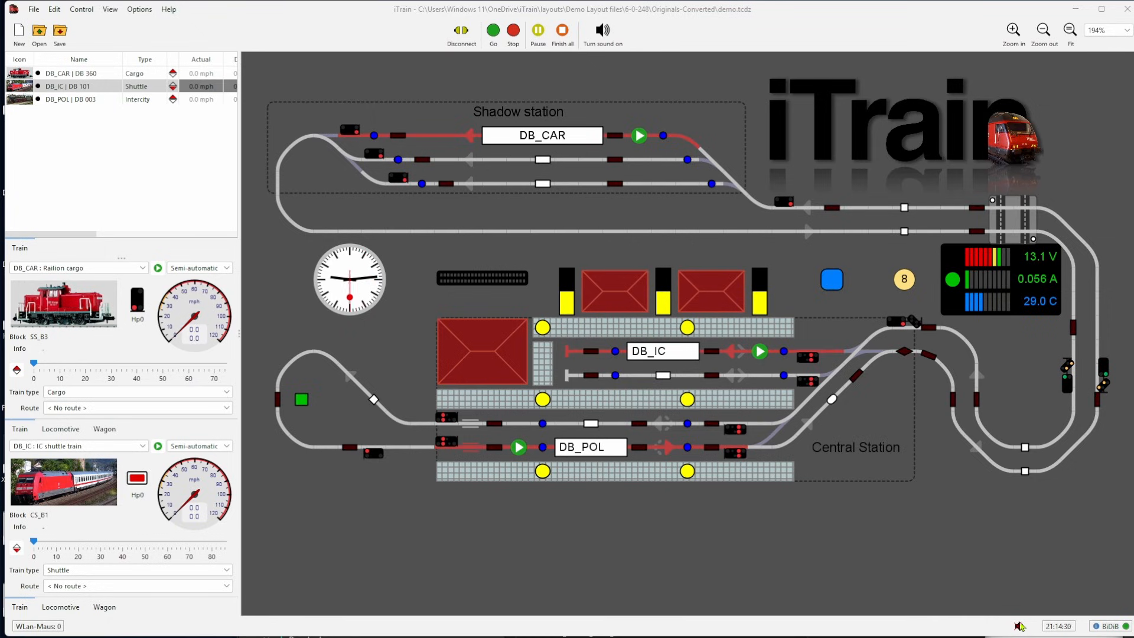
Step: Turn on the sound, and zoom into the switchboard before fitting the whole layout back into view
{"action": "left_click", "coordinate": [601, 32]}
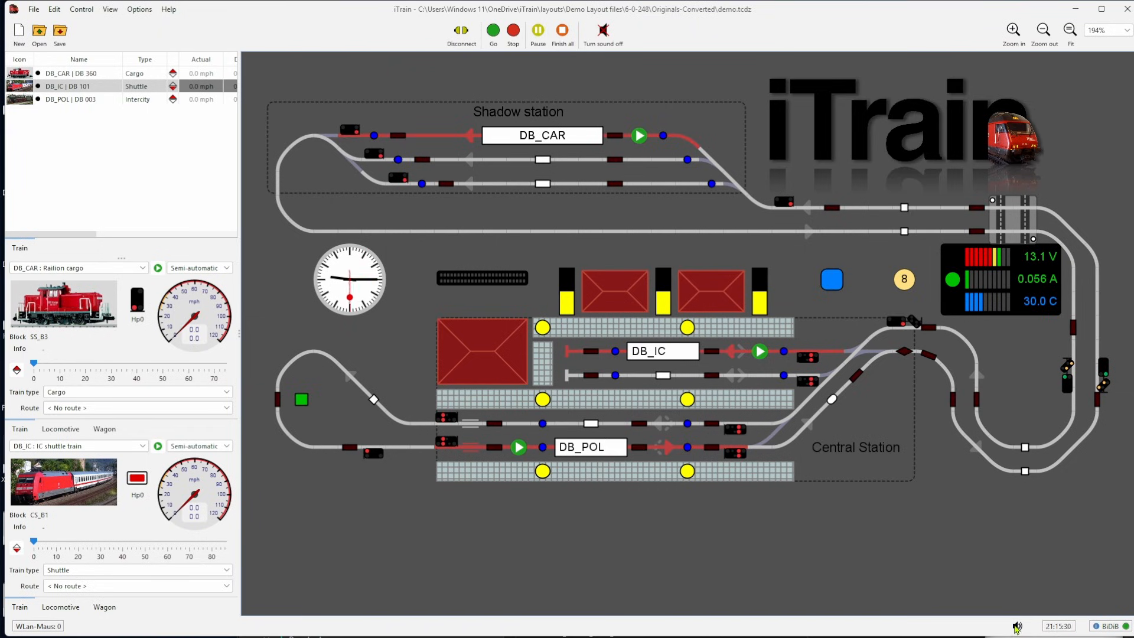
{"action": "left_click", "coordinate": [1014, 32]}
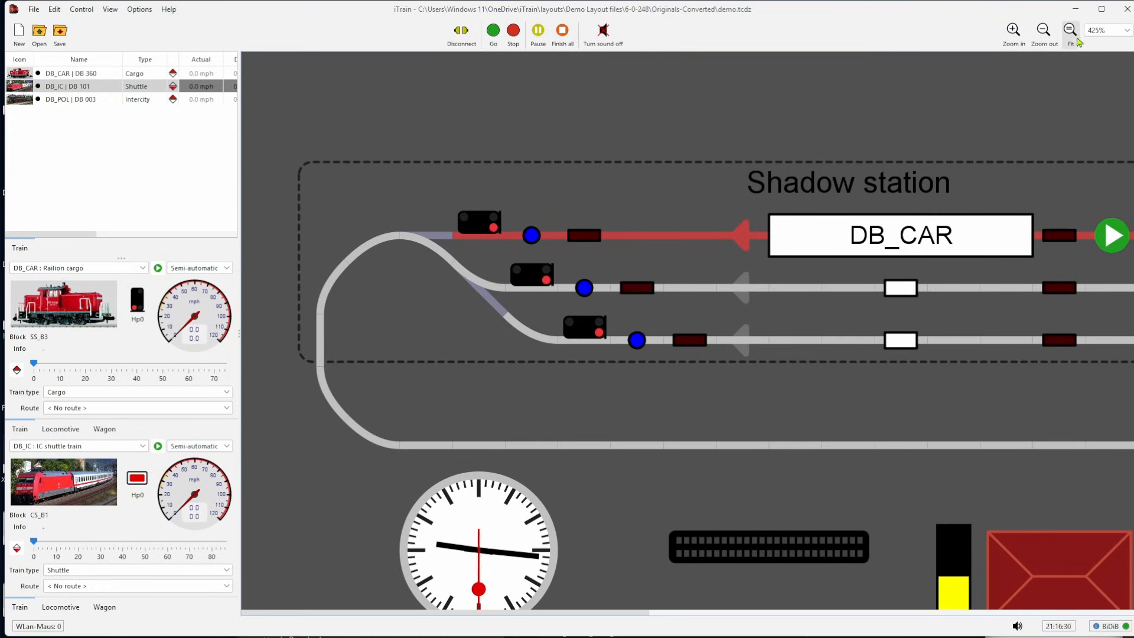
{"action": "left_click", "coordinate": [1071, 39]}
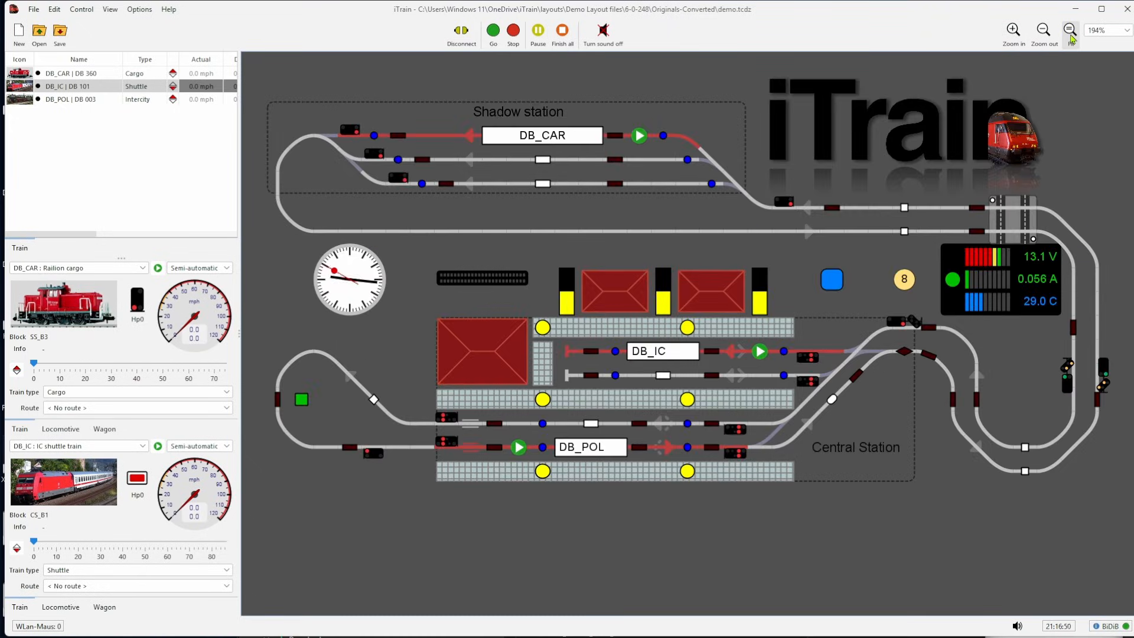
Step: Review the available booster types and the limit settings for booster B1 in the booster editor, keeping its BiDiB type
{"action": "left_click", "coordinate": [57, 14]}
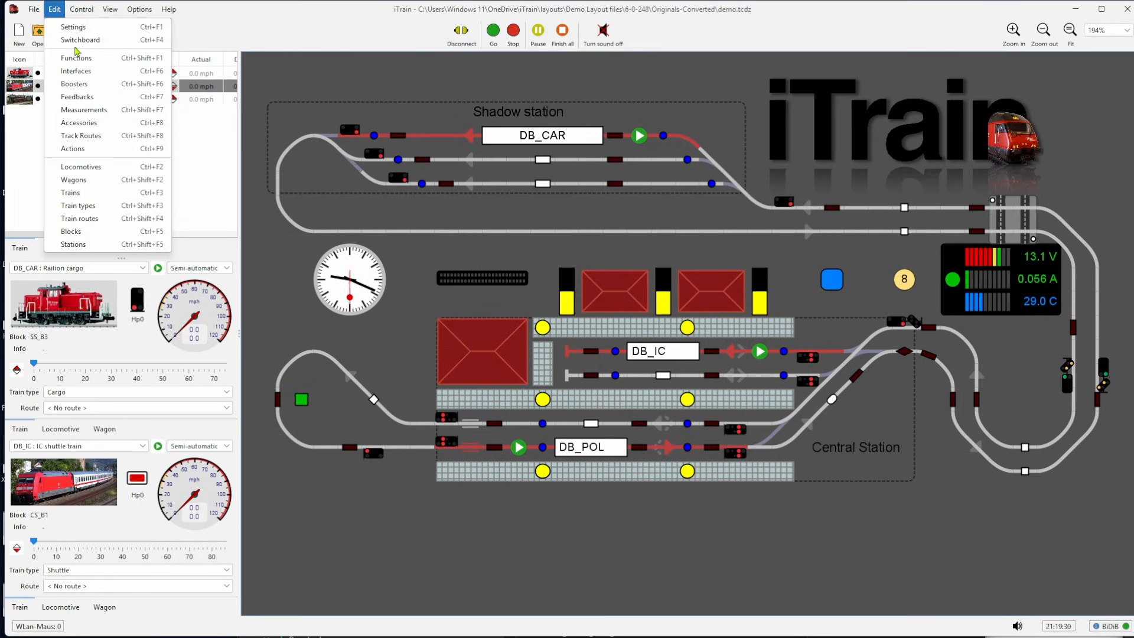
{"action": "left_click", "coordinate": [82, 84]}
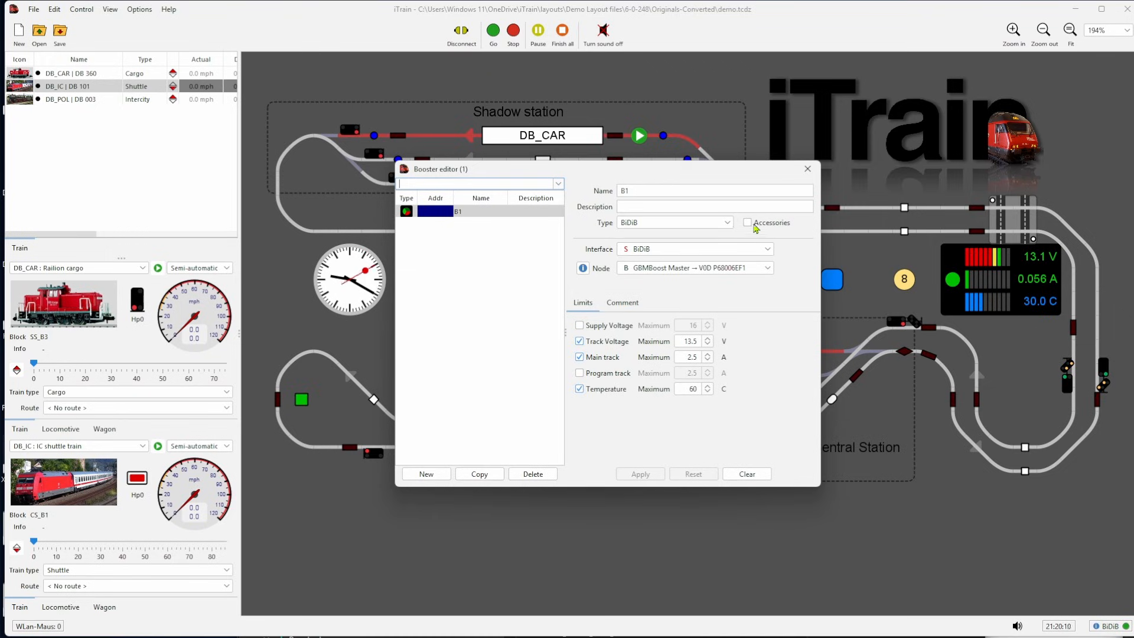
{"action": "left_click", "coordinate": [728, 224]}
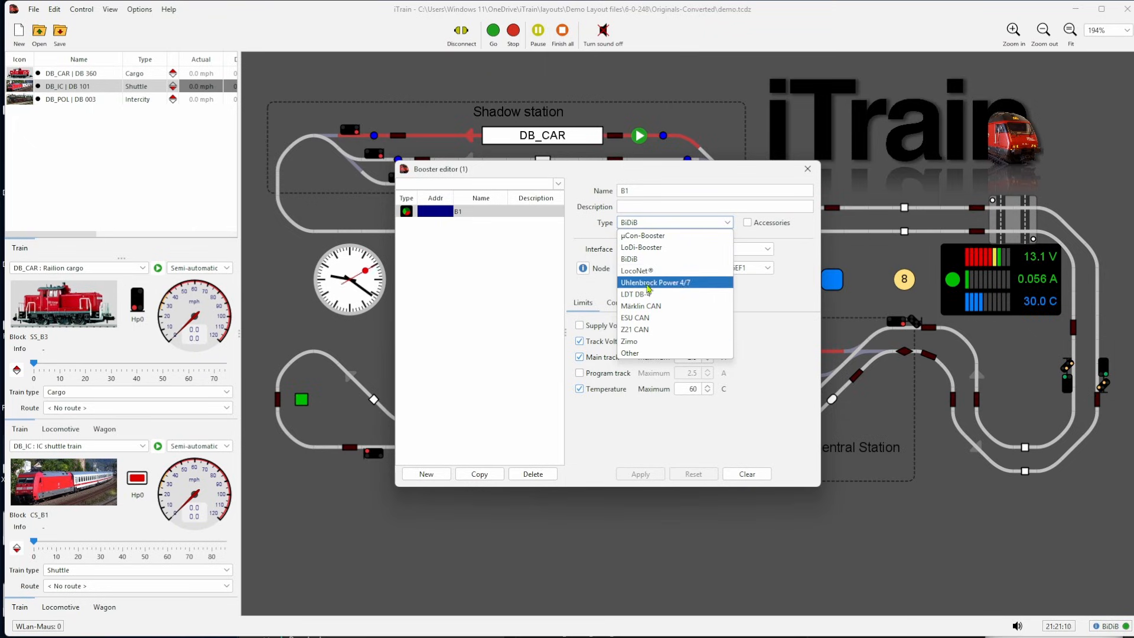
{"action": "left_click", "coordinate": [806, 299]}
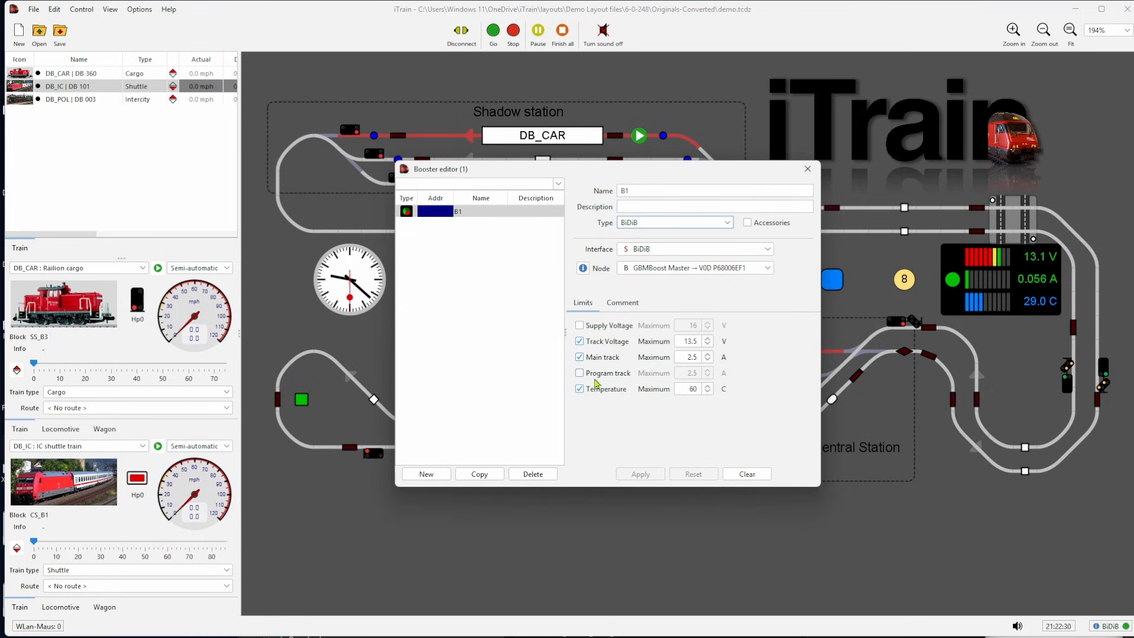
{"action": "left_click", "coordinate": [807, 170]}
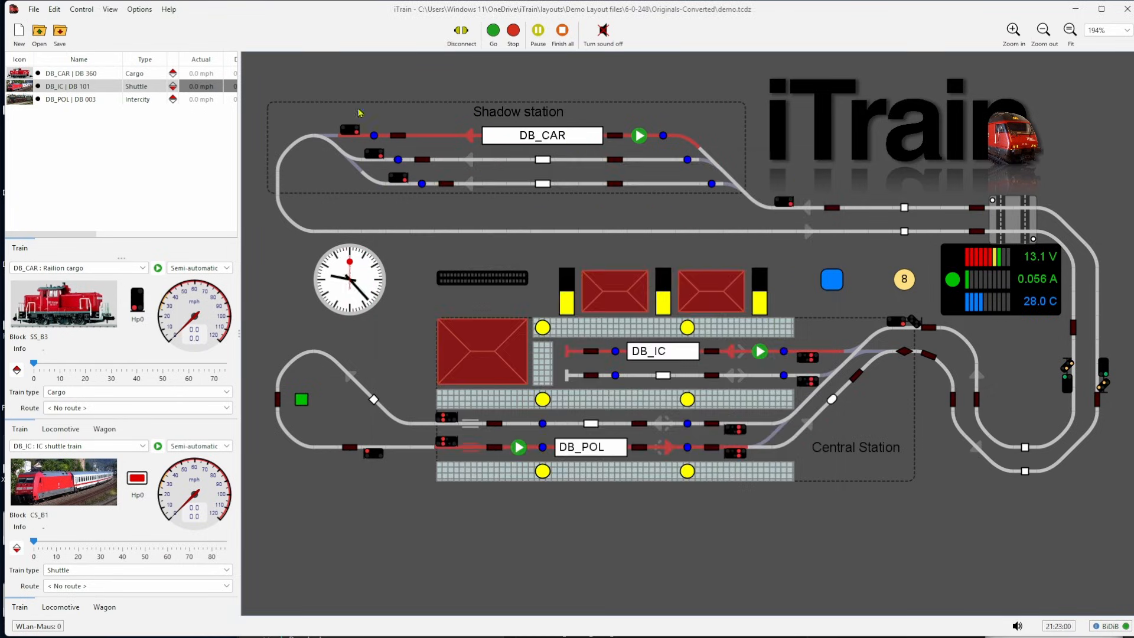
Step: Browse the available function types for the Cabin light in the function editor without changing its type
{"action": "left_click", "coordinate": [54, 13]}
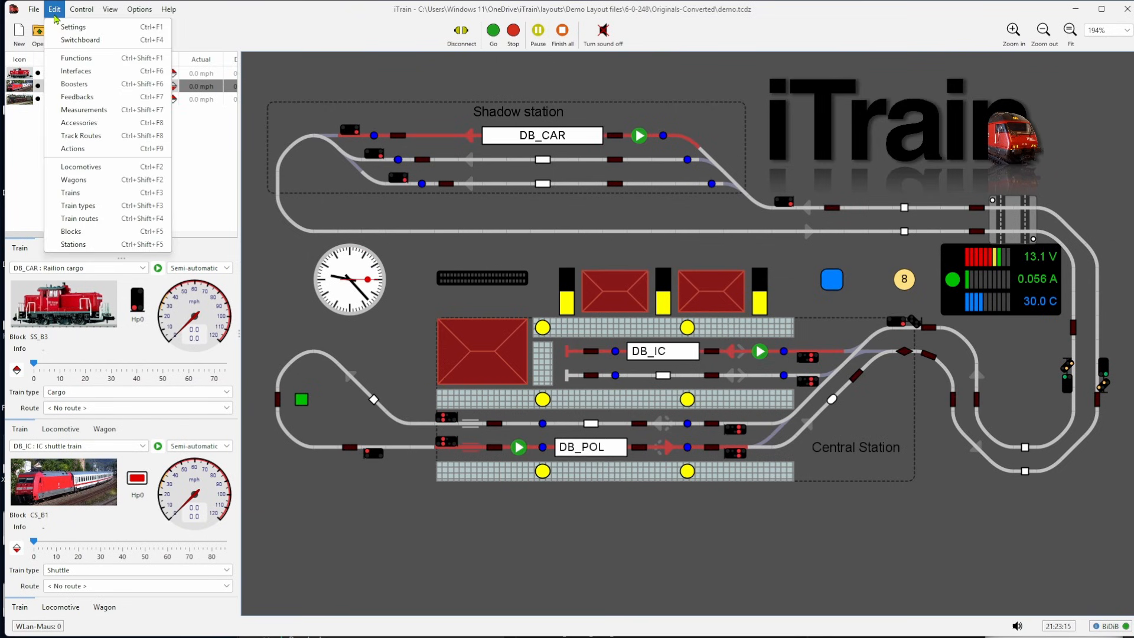
{"action": "left_click", "coordinate": [75, 58]}
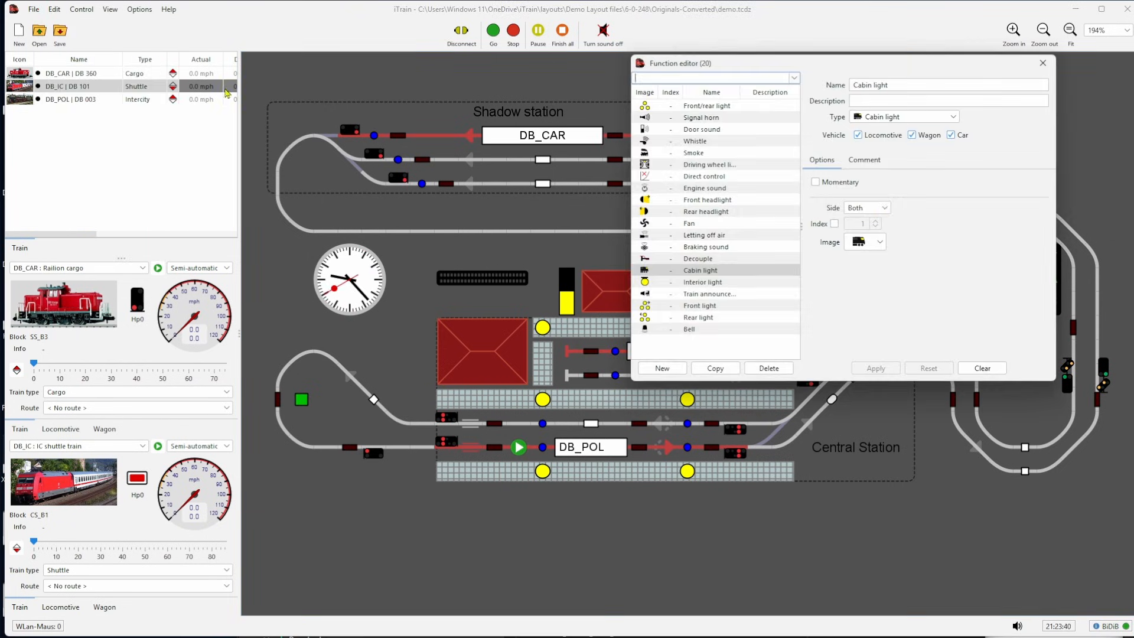
{"action": "left_click", "coordinate": [954, 123]}
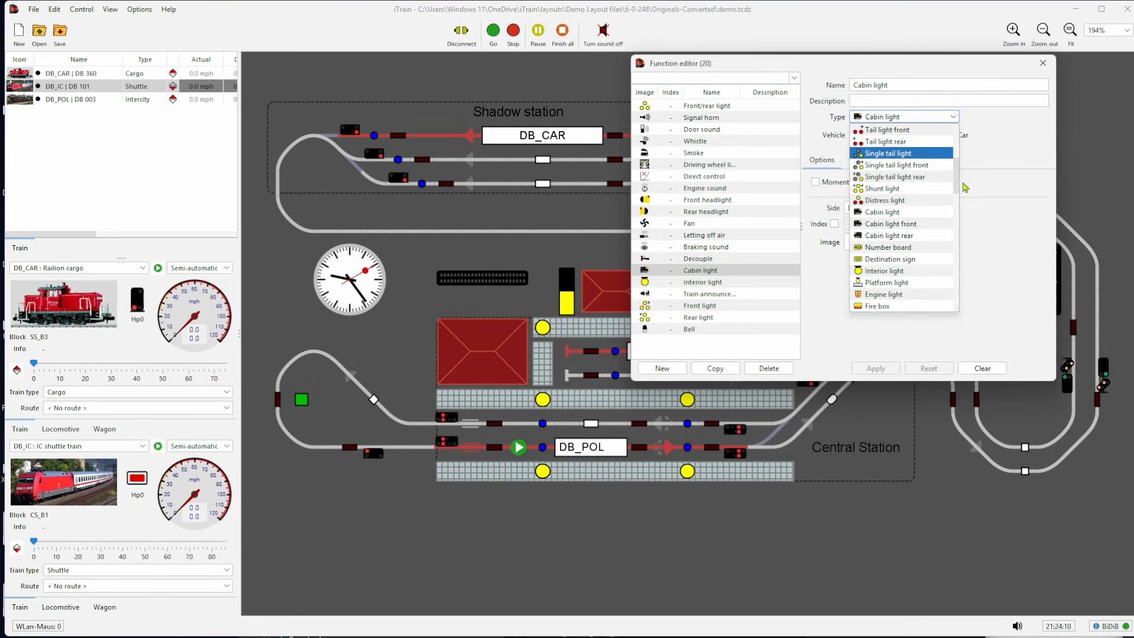
{"action": "scroll", "coordinate": [904, 218], "scroll_direction": "up", "scroll_amount": 3}
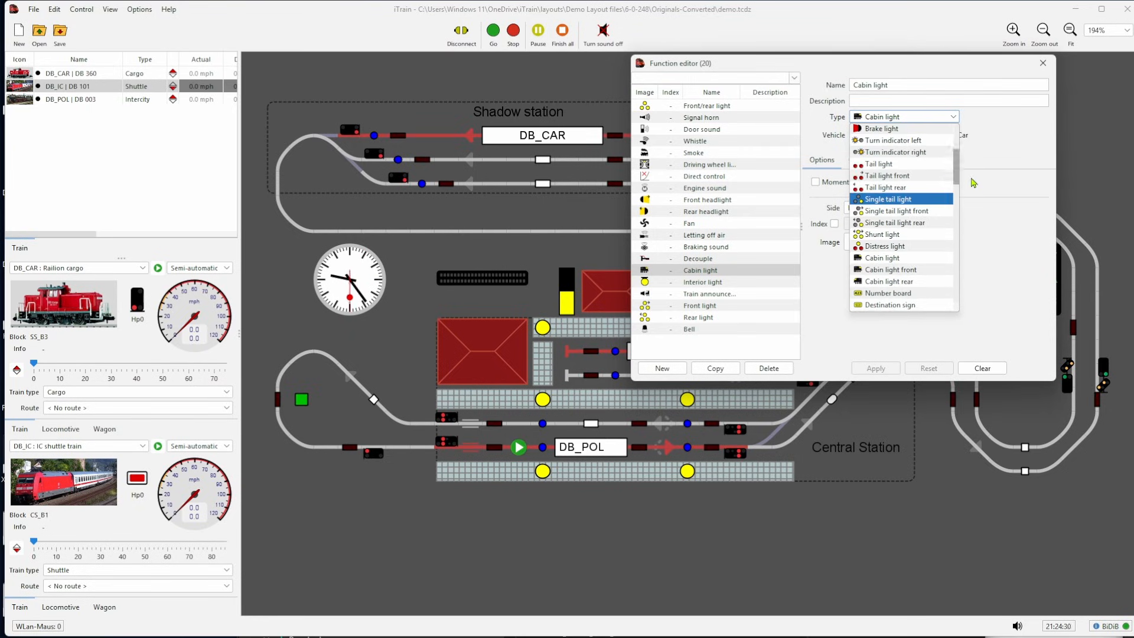
{"action": "left_click", "coordinate": [1041, 64]}
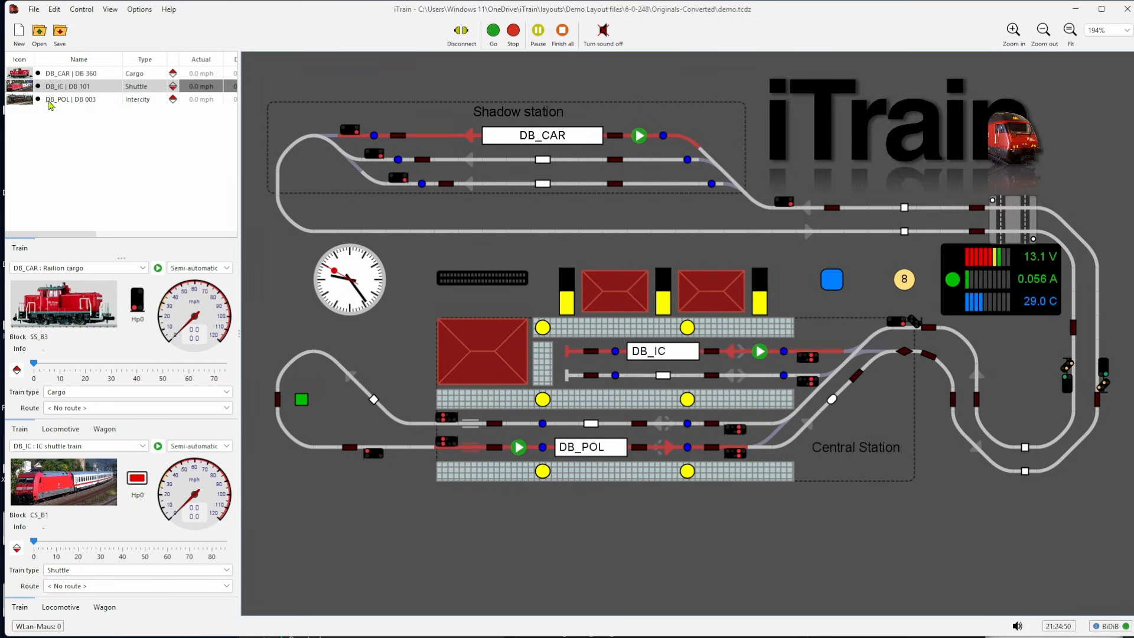
Step: Examine the feedbacks and distances of 2FB_CT, 3FB_B4, RailSpeed, Steam Narrow Gauge, Diesel OO scale and Locomotive in the measurement editor
{"action": "left_click", "coordinate": [55, 9]}
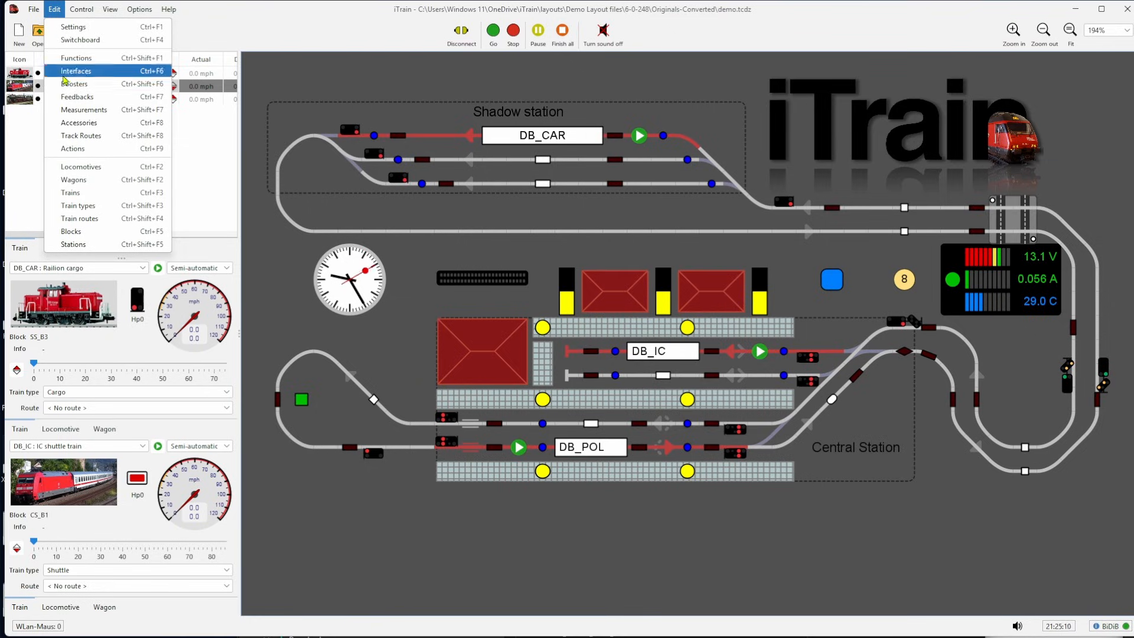
{"action": "left_click", "coordinate": [84, 111]}
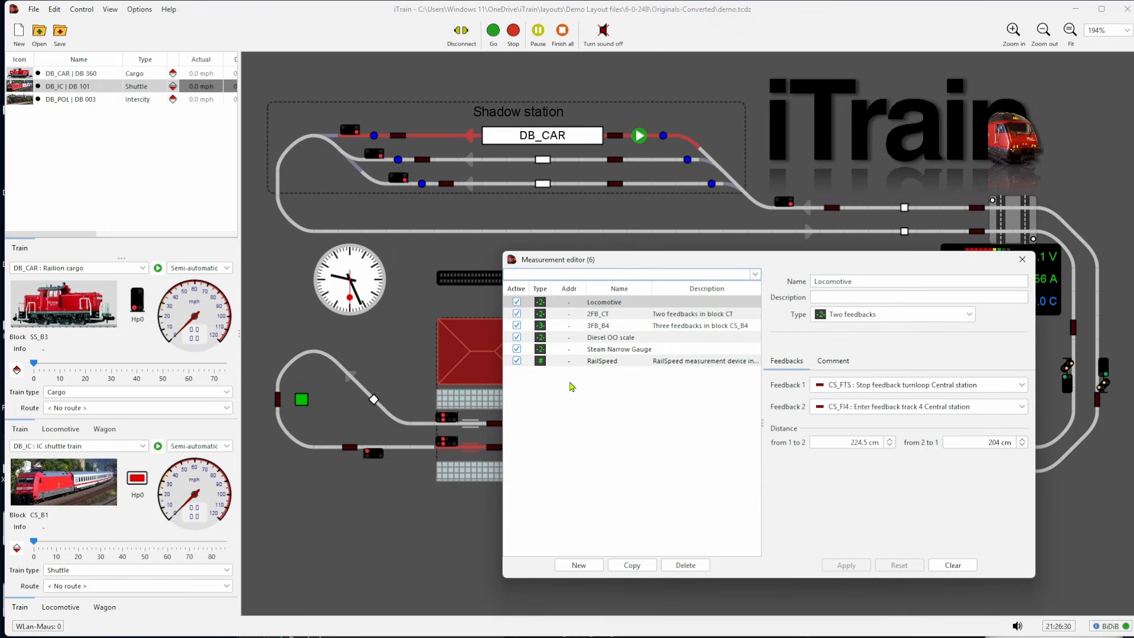
{"action": "left_click", "coordinate": [600, 317]}
{"action": "left_click", "coordinate": [603, 327]}
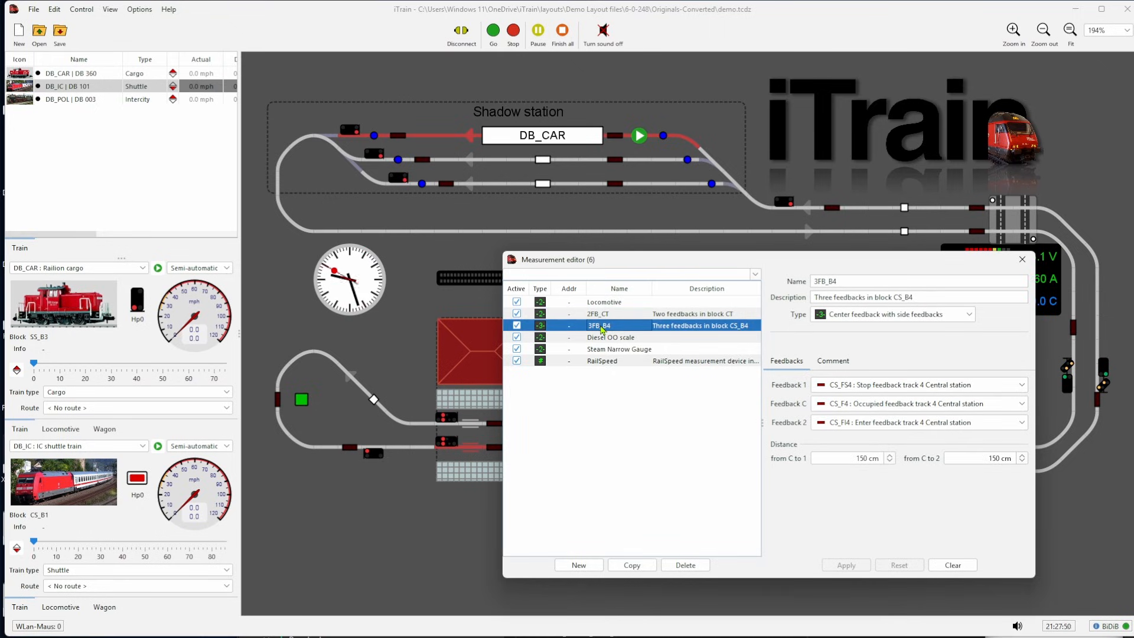
{"action": "left_click", "coordinate": [603, 361]}
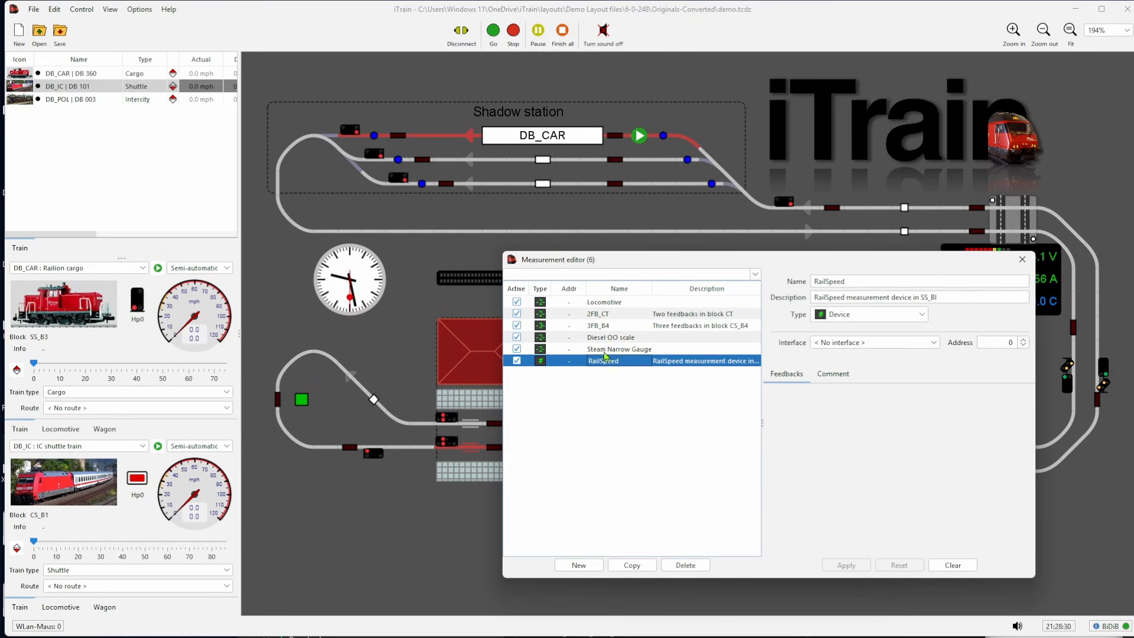
{"action": "left_click", "coordinate": [609, 351]}
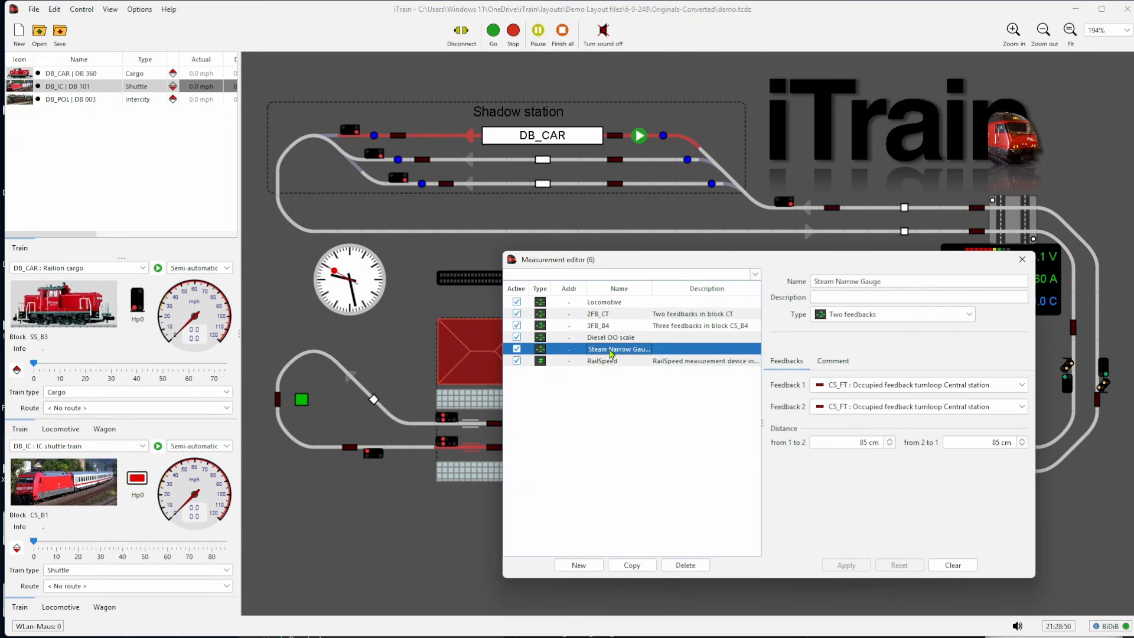
{"action": "left_click", "coordinate": [610, 341]}
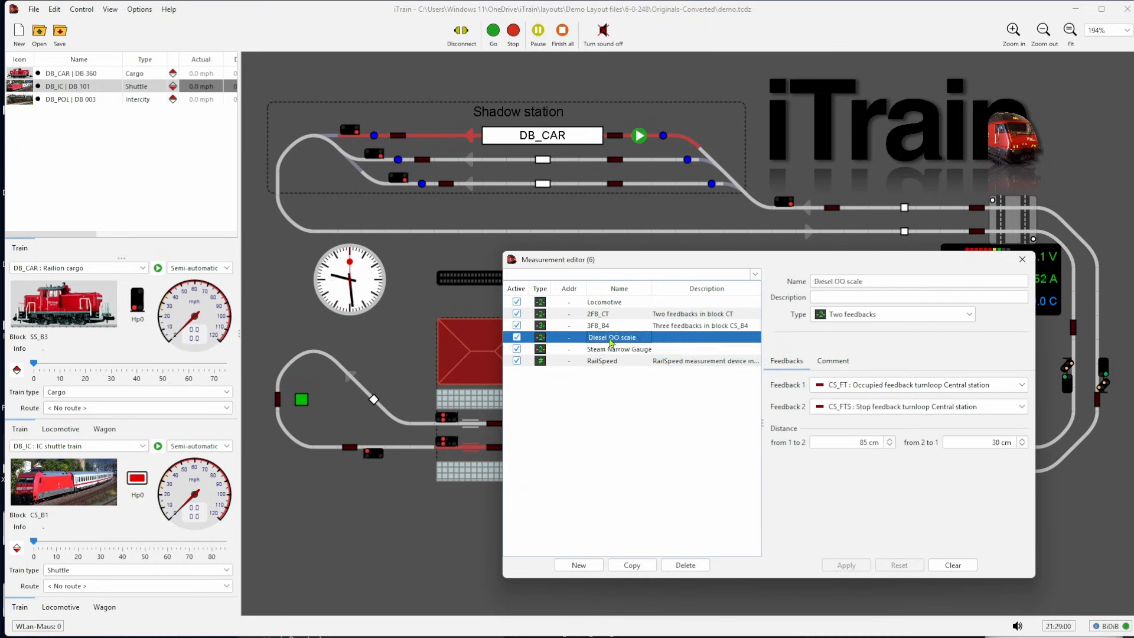
{"action": "left_click", "coordinate": [609, 304]}
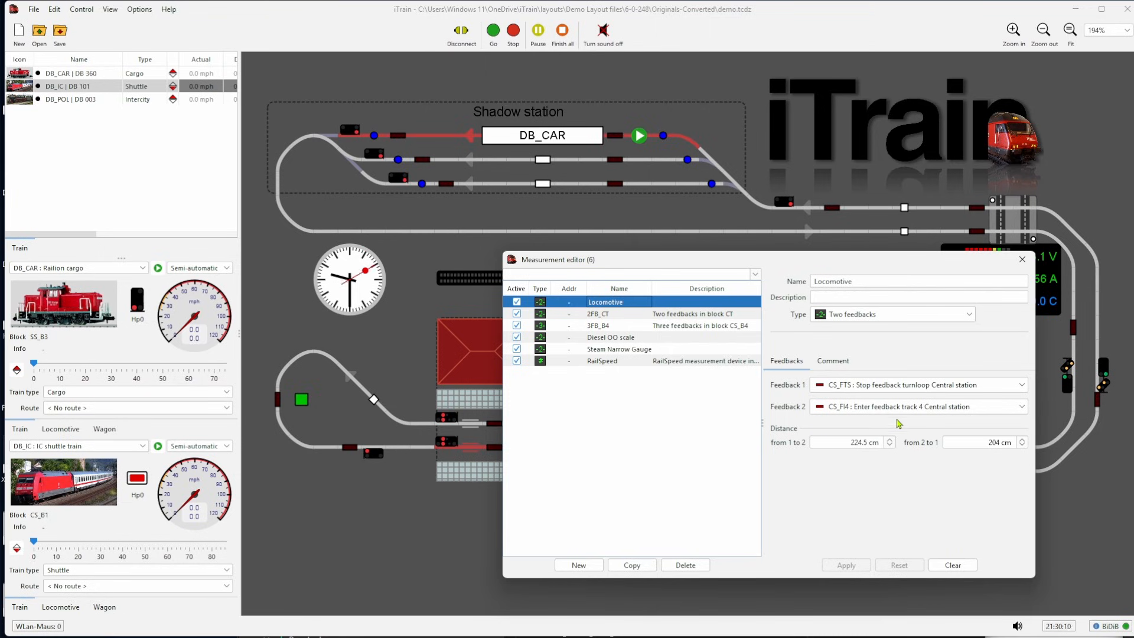
{"action": "left_click", "coordinate": [1021, 260]}
Step: Open the speed measurements for locomotives
{"action": "left_click", "coordinate": [110, 9]}
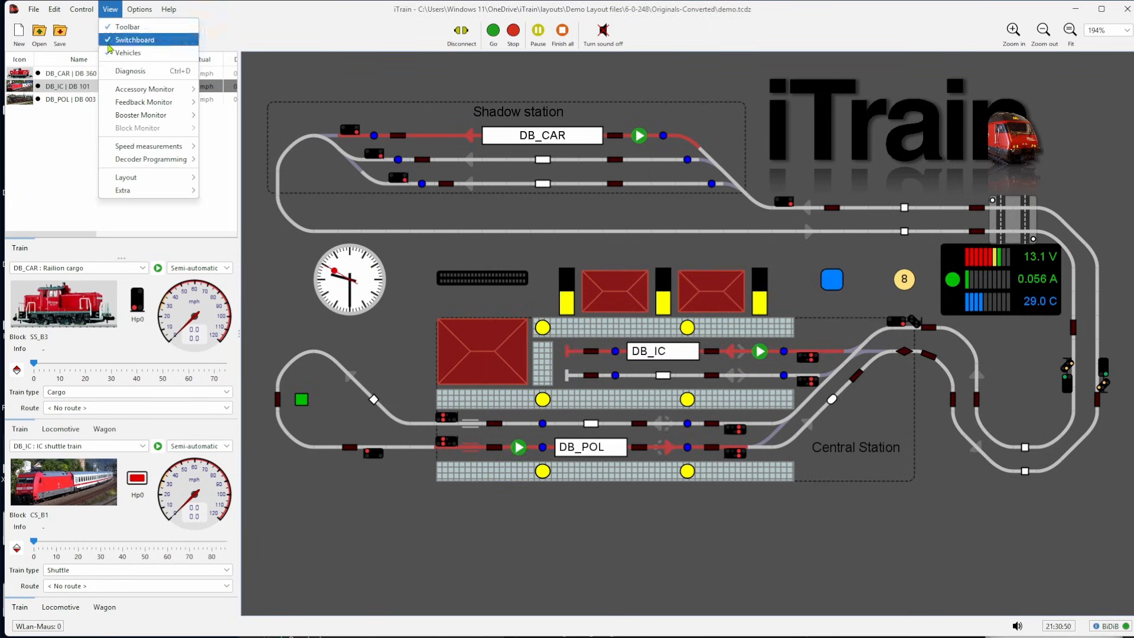
{"action": "mouse_move", "coordinate": [137, 146]}
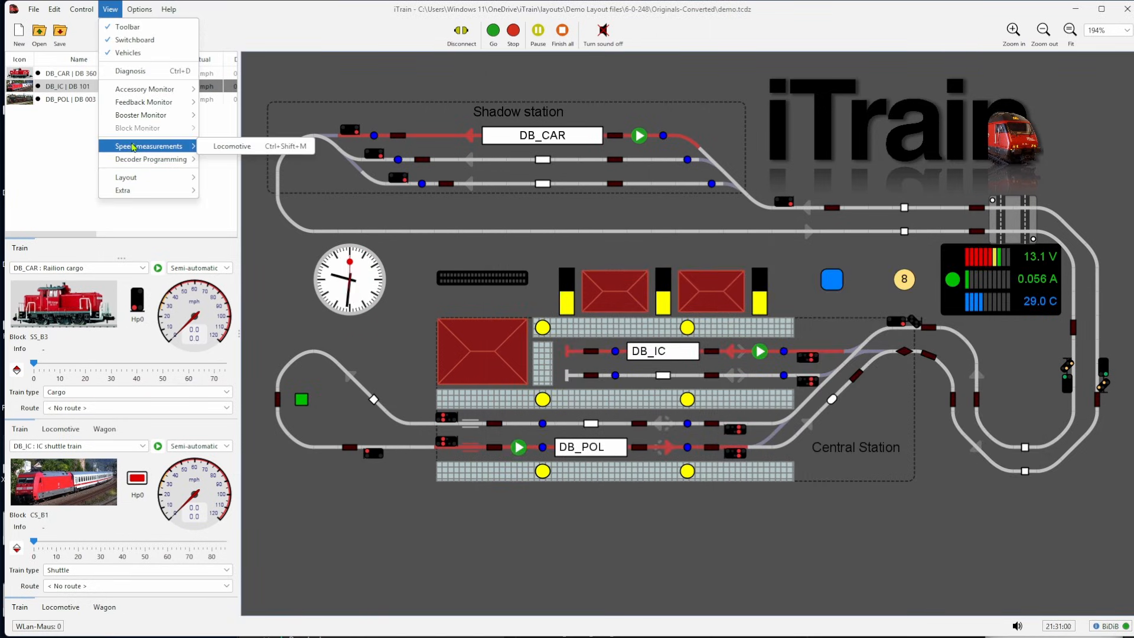
{"action": "left_click", "coordinate": [227, 147]}
{"action": "left_click", "coordinate": [613, 190]}
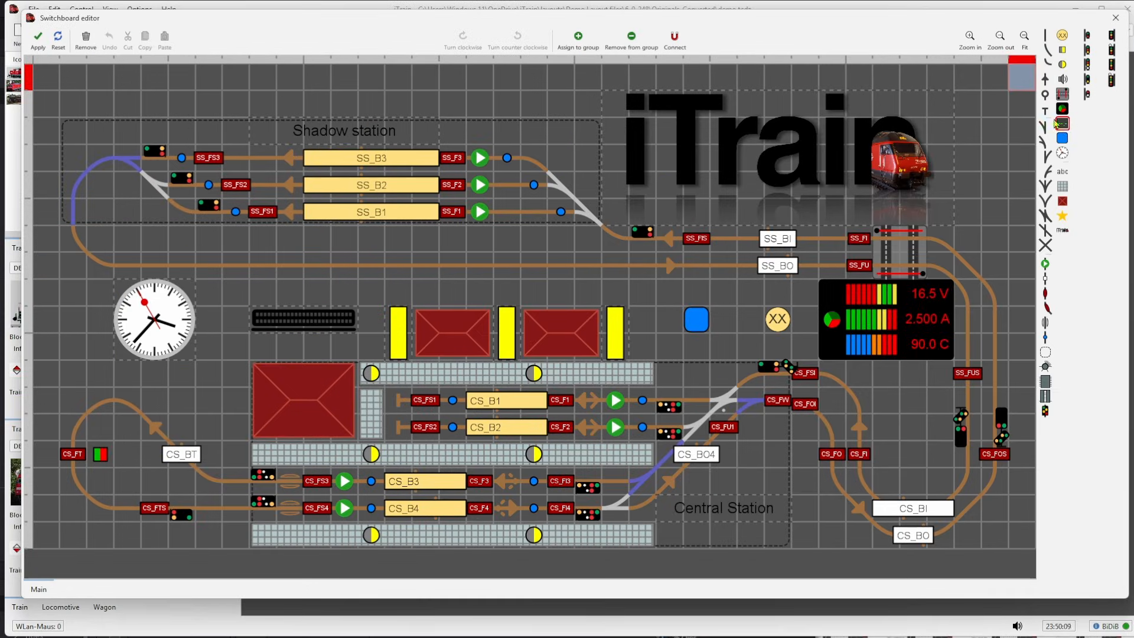
Step: Place a measurement display on the switchboard just above block SS_BI and assign it the RailSpeed measurement
{"action": "left_click", "coordinate": [744, 215]}
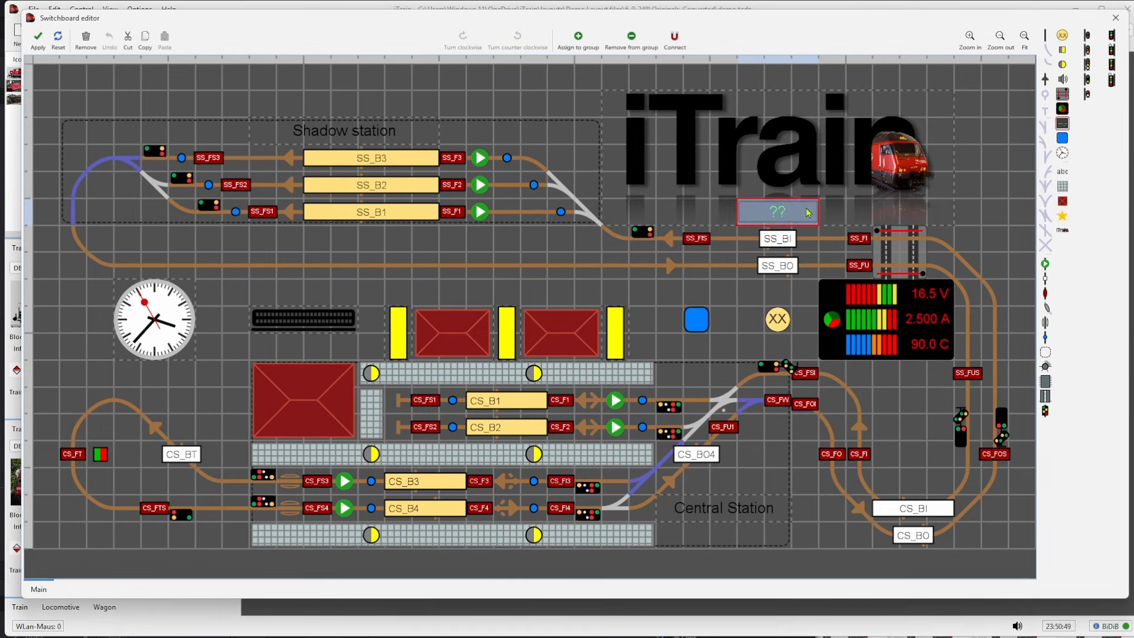
{"action": "double_click", "coordinate": [779, 210]}
{"action": "left_click", "coordinate": [893, 322]}
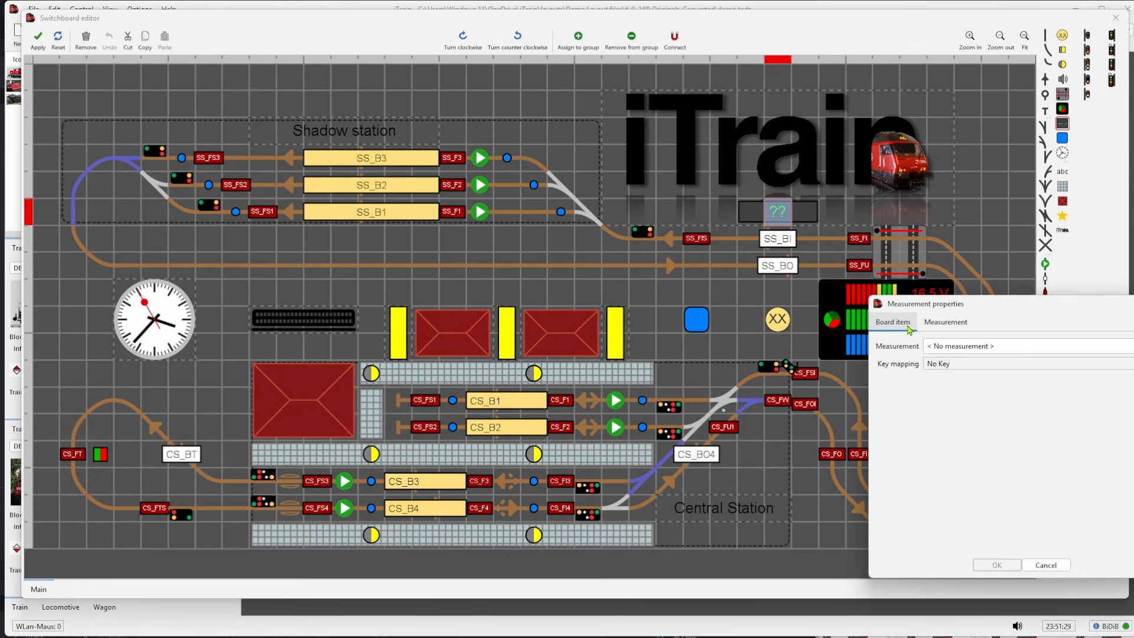
{"action": "left_click", "coordinate": [946, 347]}
{"action": "left_click", "coordinate": [992, 447]}
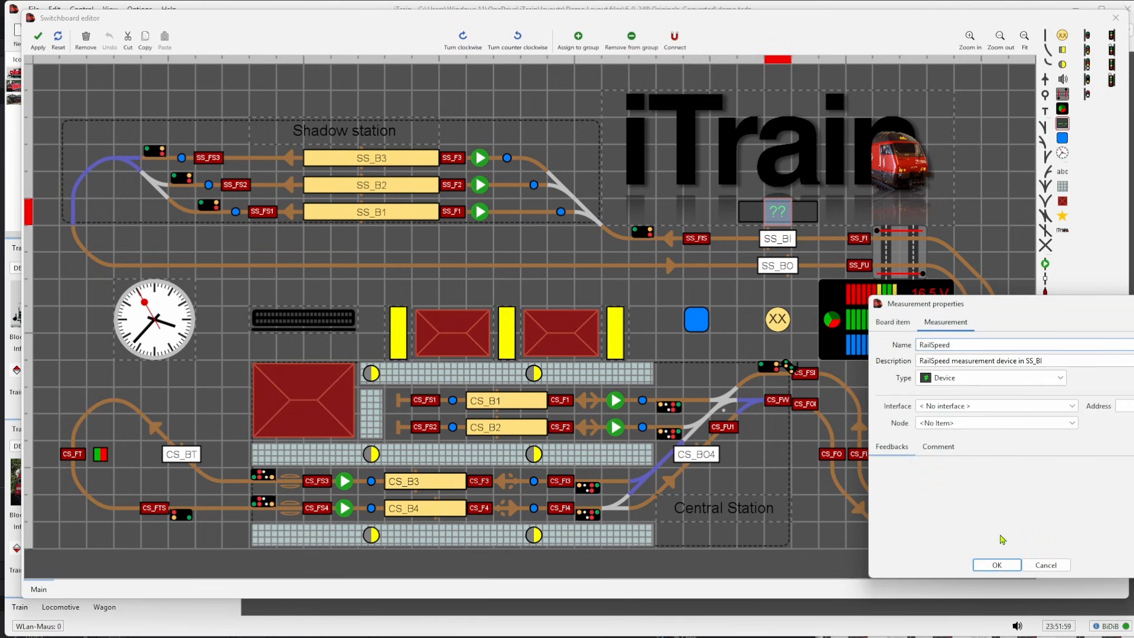
{"action": "left_click", "coordinate": [997, 565]}
Step: Place a second measurement display above block CS_BT, assign it the 2FB_CT measurement, and close the switchboard editor
{"action": "left_click", "coordinate": [183, 403]}
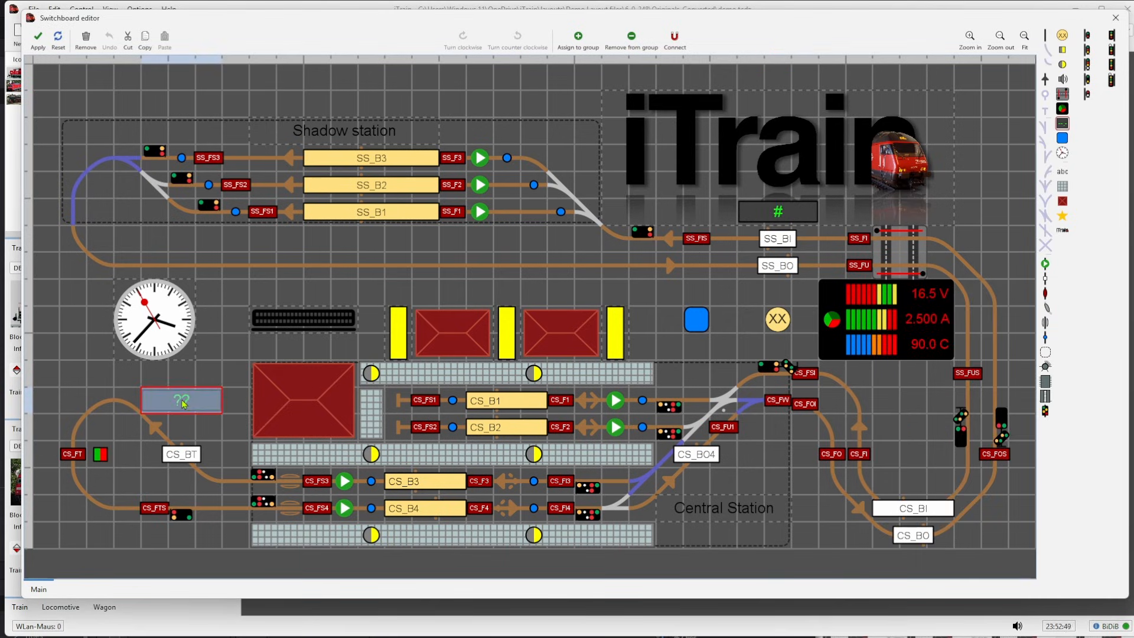
{"action": "double_click", "coordinate": [183, 403]}
{"action": "left_click", "coordinate": [946, 322]}
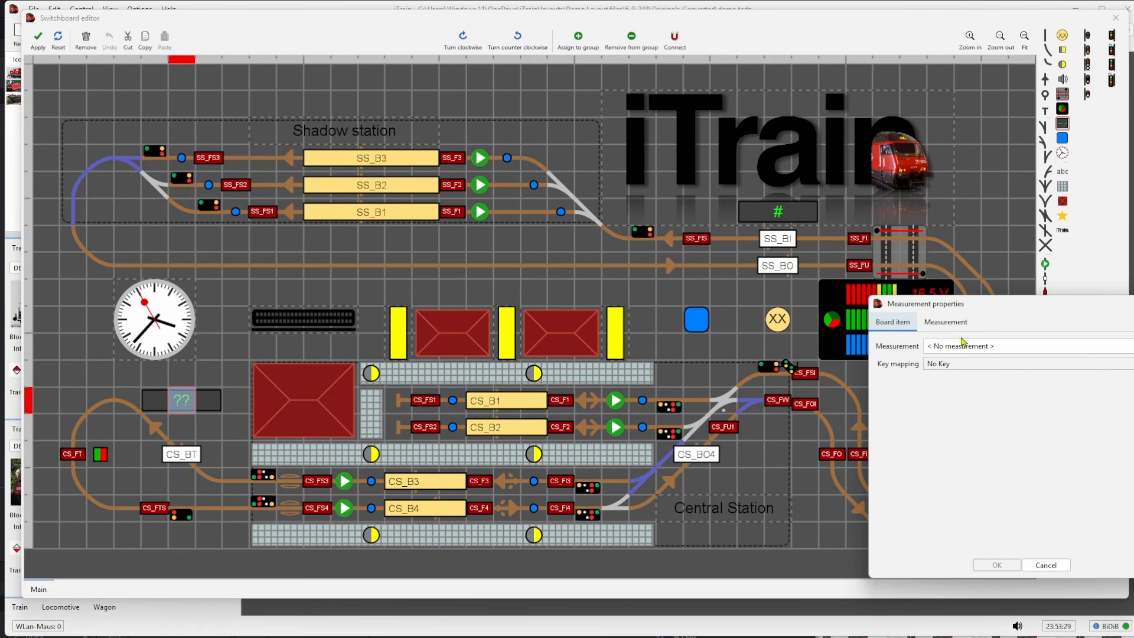
{"action": "left_click", "coordinate": [963, 346]}
{"action": "left_click", "coordinate": [971, 387]}
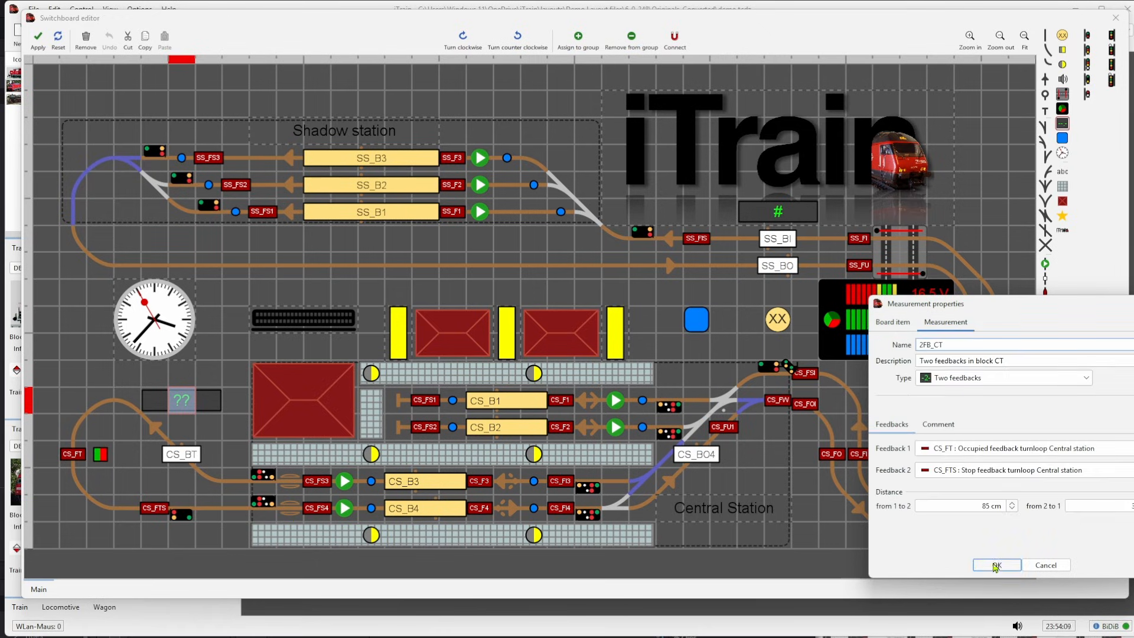
{"action": "left_click", "coordinate": [996, 565]}
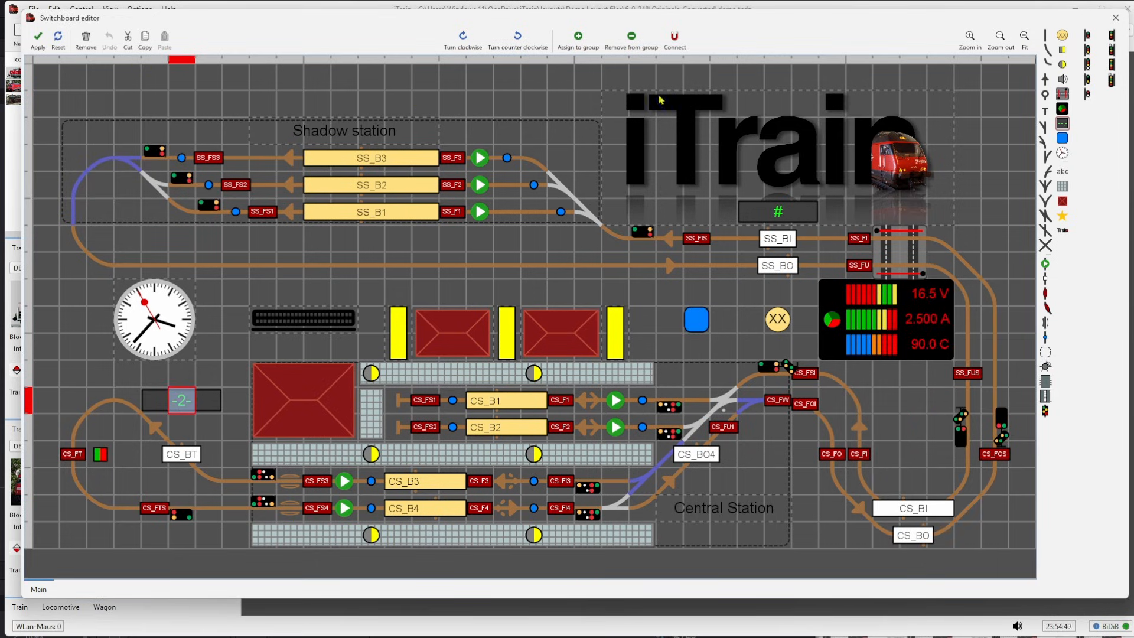
{"action": "left_click", "coordinate": [1116, 18]}
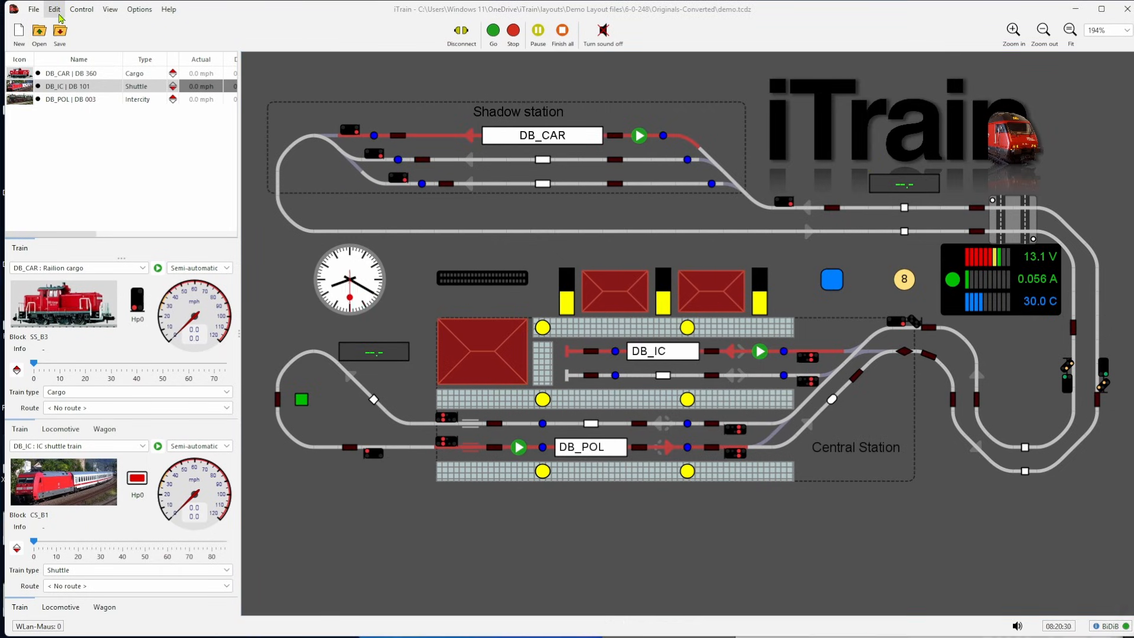
Step: Browse the supported interface types for the BiDiB interface in the interface editor
{"action": "left_click", "coordinate": [58, 15]}
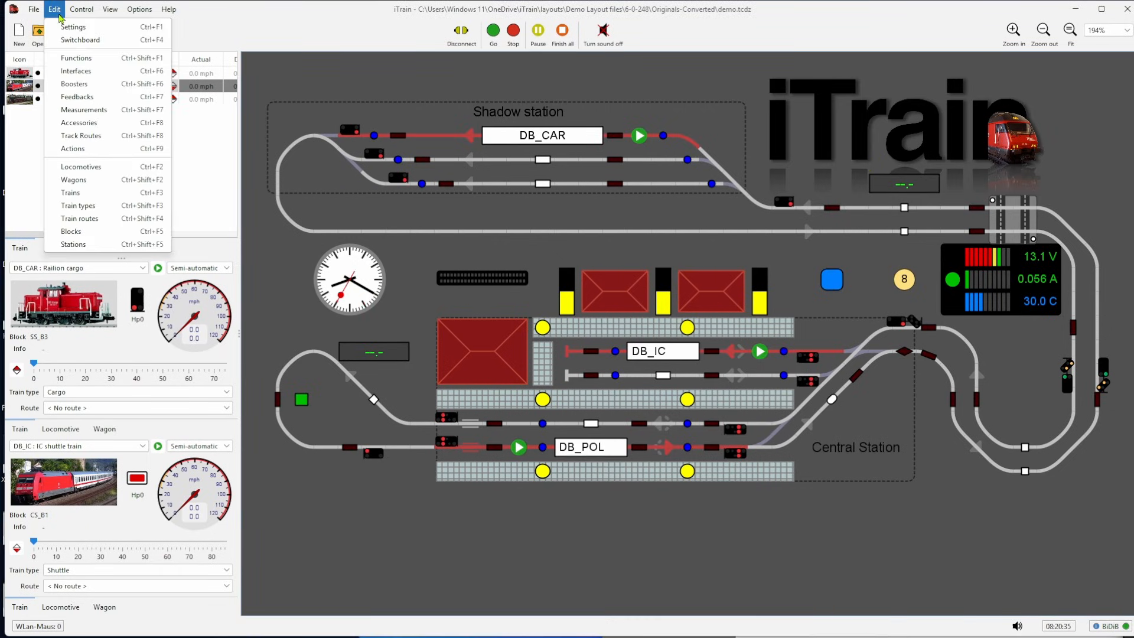
{"action": "left_click", "coordinate": [70, 72]}
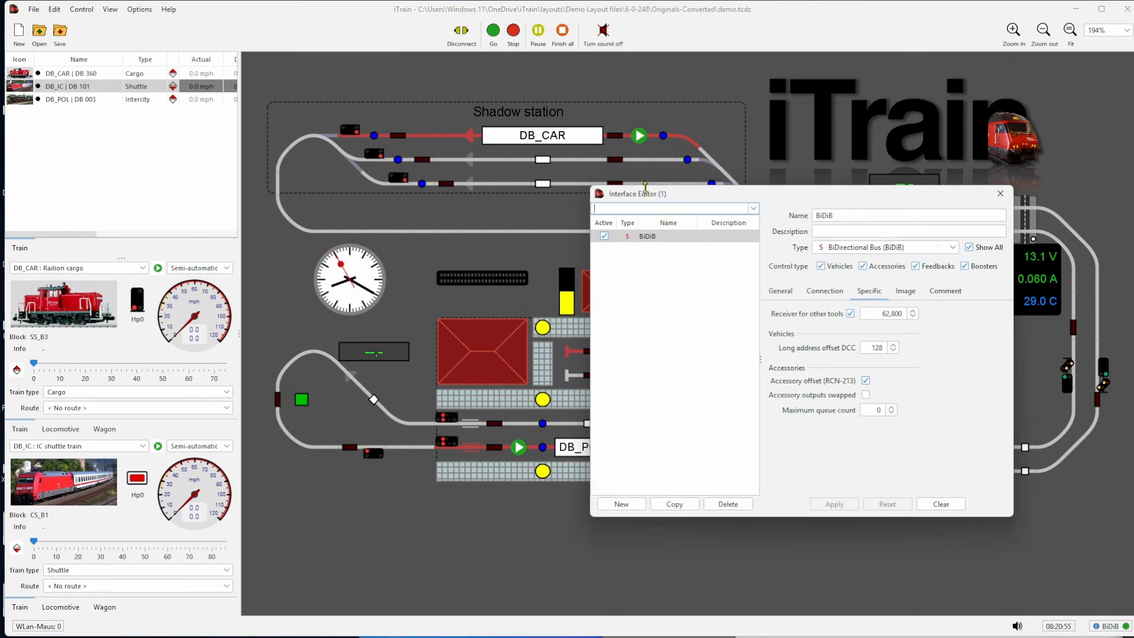
{"action": "left_click", "coordinate": [952, 247]}
{"action": "scroll", "coordinate": [957, 430], "scroll_direction": "down", "scroll_amount": 1}
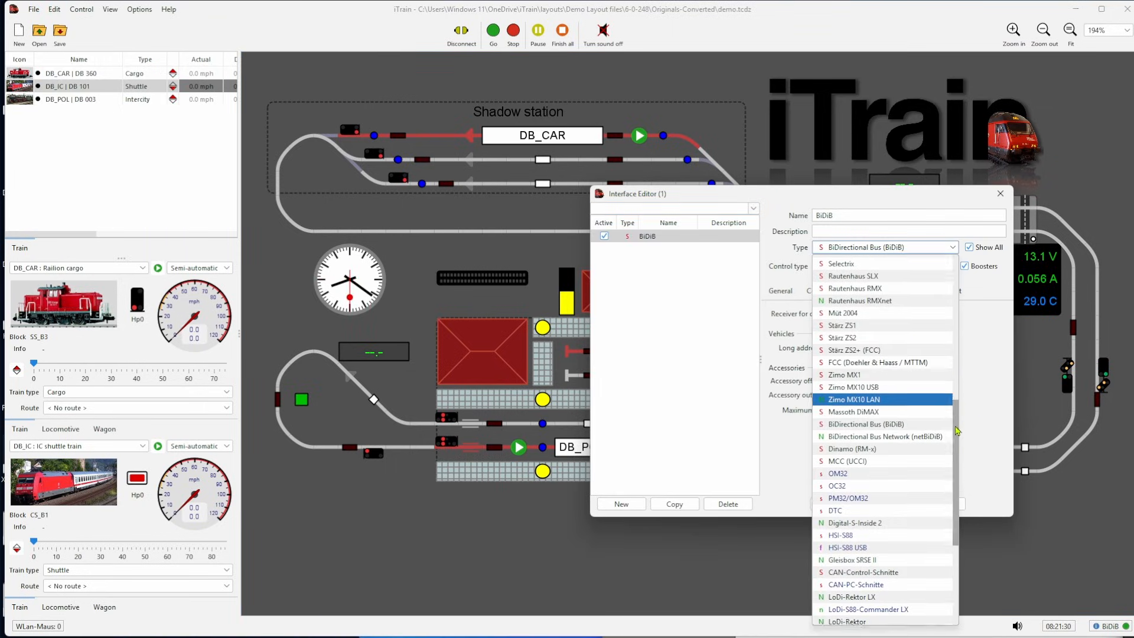
{"action": "left_click_drag", "start_coordinate": [957, 430], "coordinate": [947, 283]}
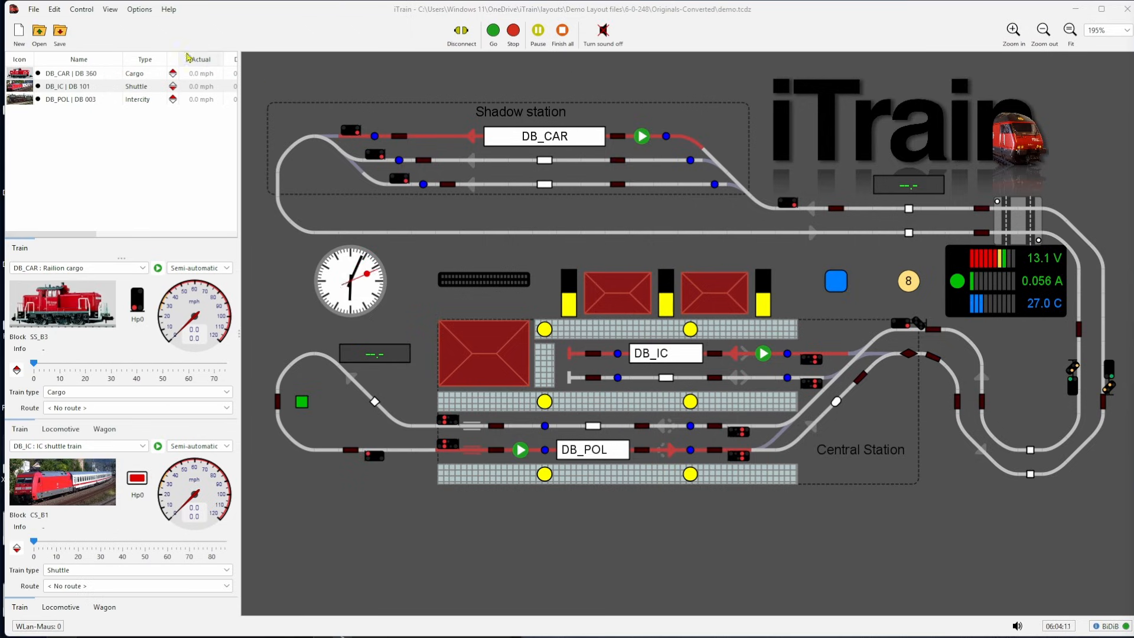
Step: Open the action editor and look through the available condition types for the CS_F2 condition of action A2
{"action": "left_click", "coordinate": [54, 9]}
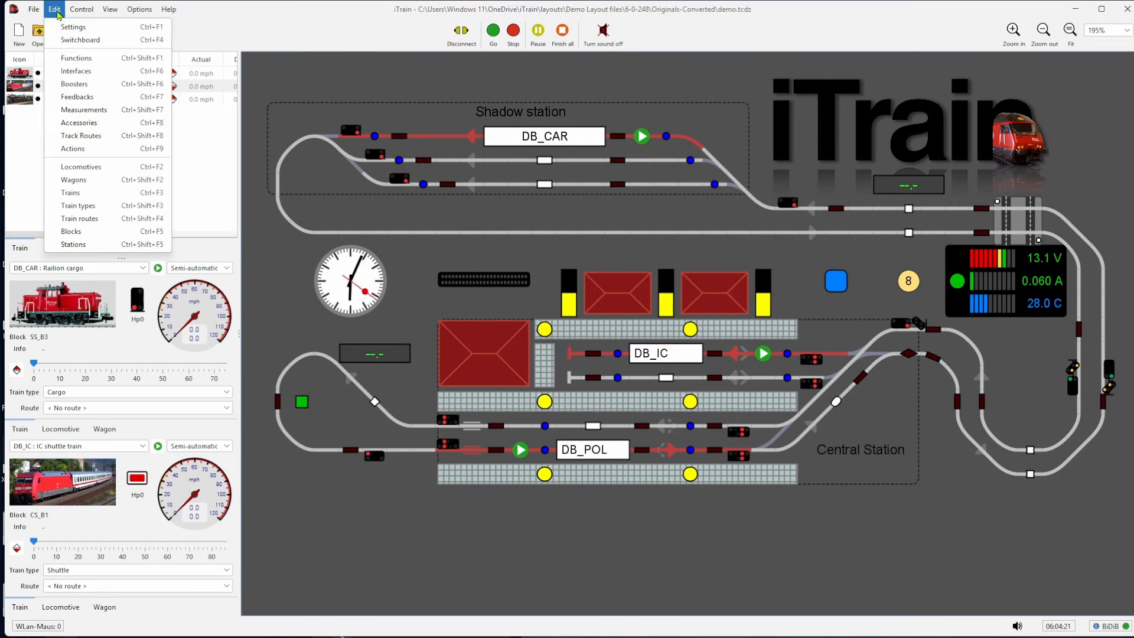
{"action": "left_click", "coordinate": [80, 155]}
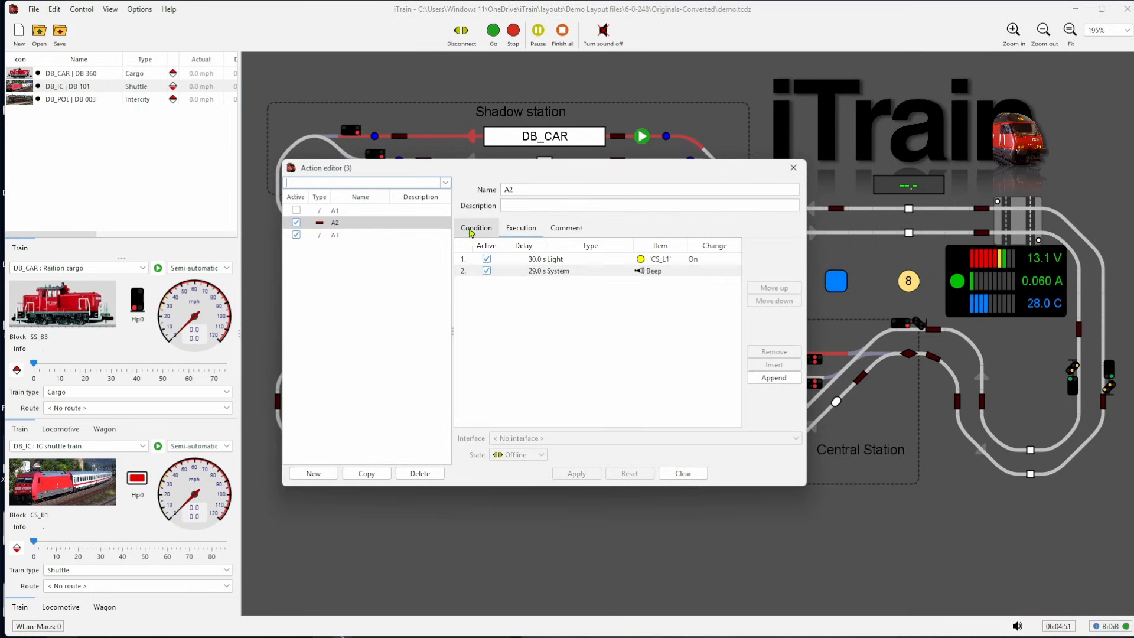
{"action": "left_click", "coordinate": [596, 283]}
{"action": "left_click", "coordinate": [596, 283]}
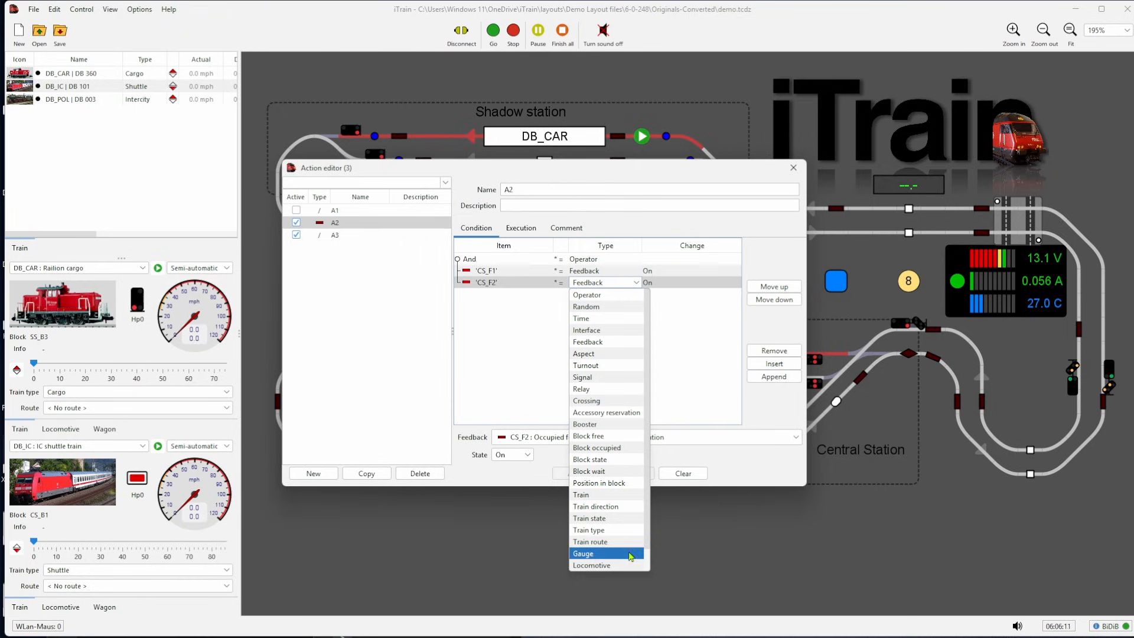
{"action": "scroll", "coordinate": [624, 565], "scroll_direction": "down", "scroll_amount": 1}
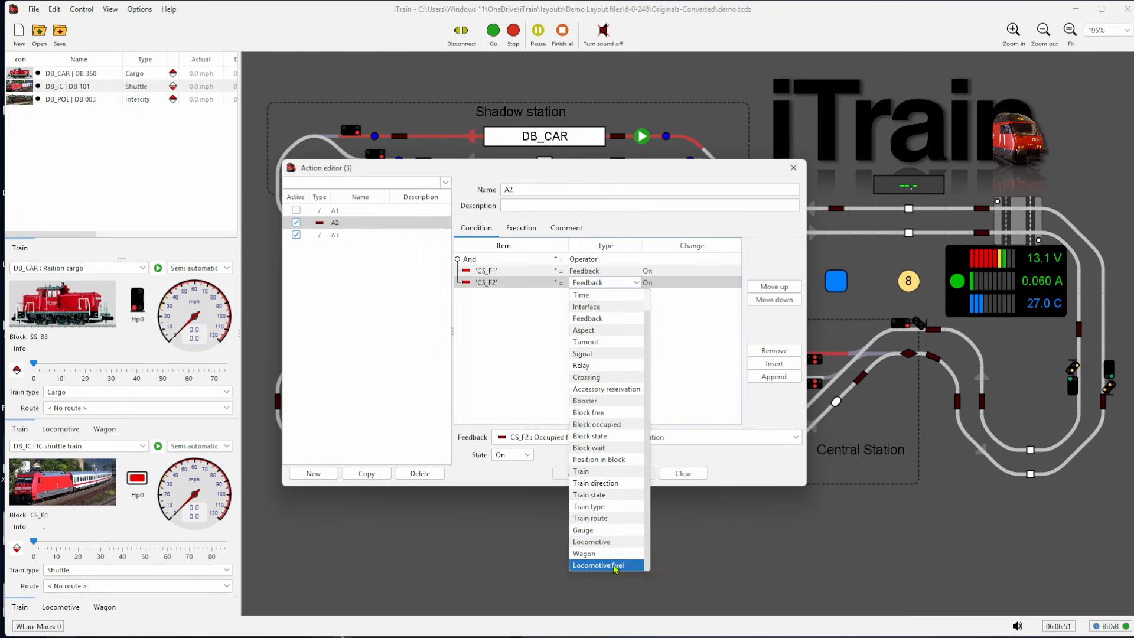
Step: Look through the available execution types for the Beep entry of action A2
{"action": "left_click", "coordinate": [523, 229]}
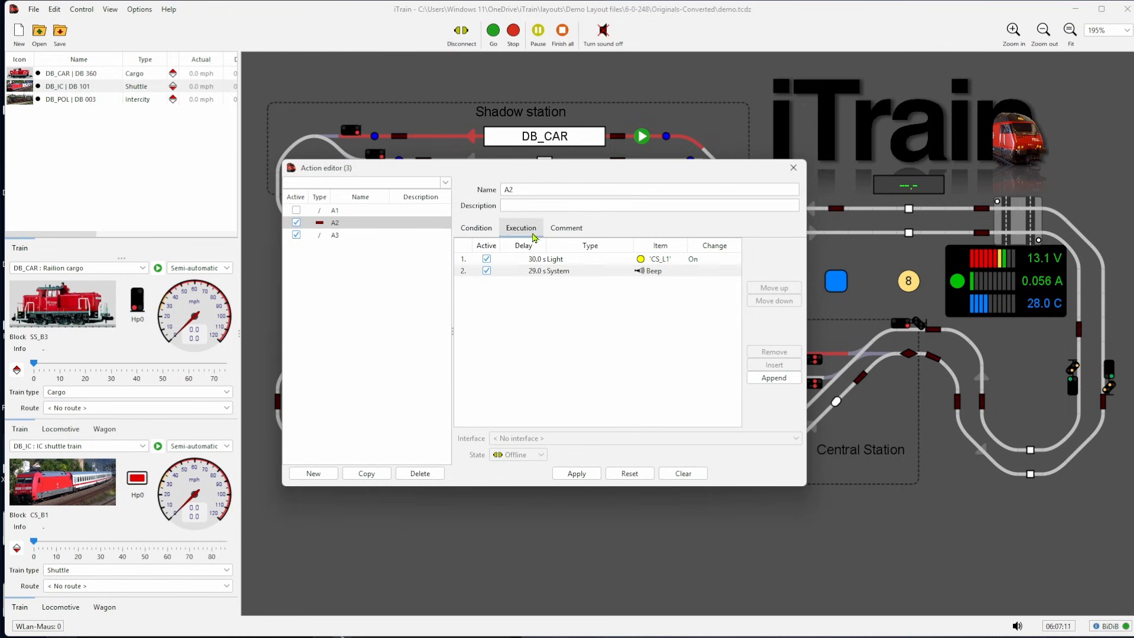
{"action": "left_click", "coordinate": [578, 275]}
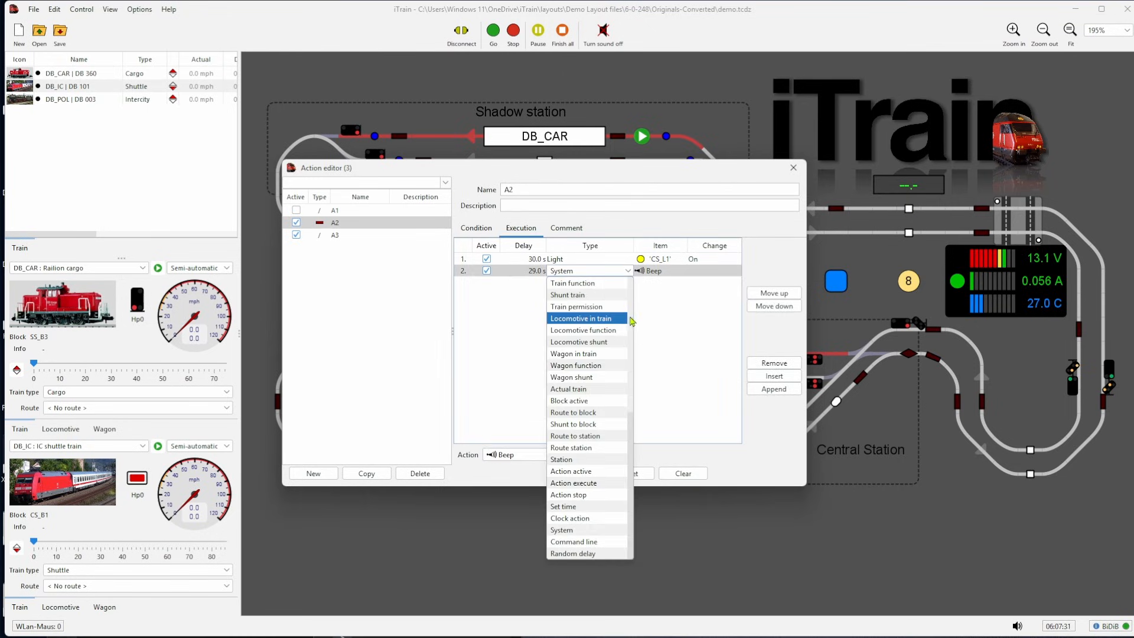
{"action": "left_click", "coordinate": [630, 320]}
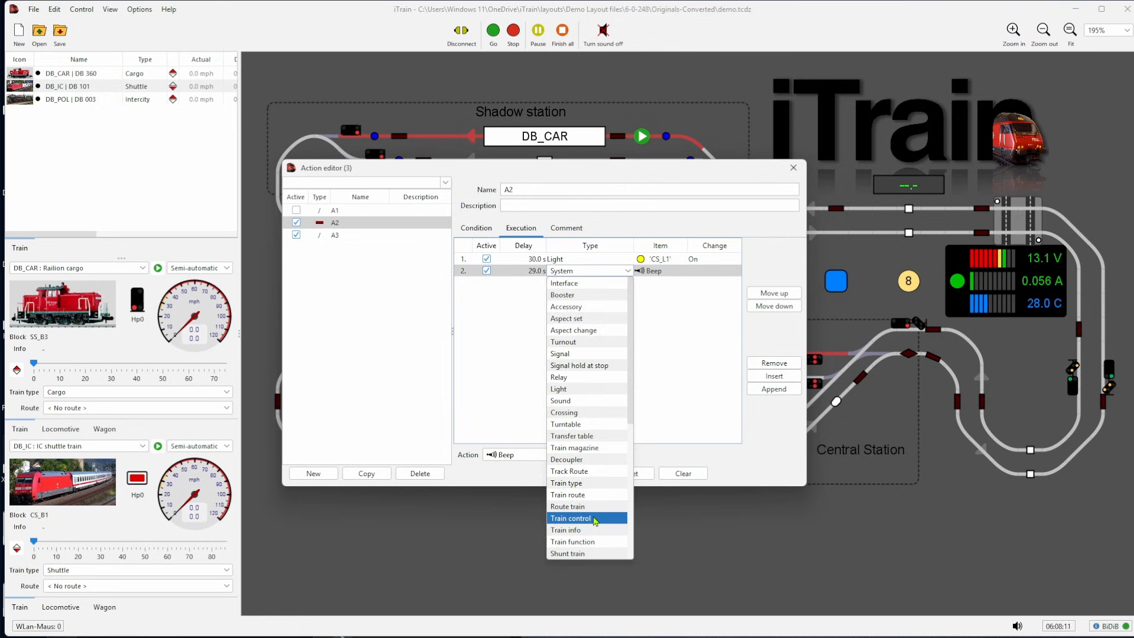
{"action": "scroll", "coordinate": [591, 519], "scroll_direction": "down", "scroll_amount": 4}
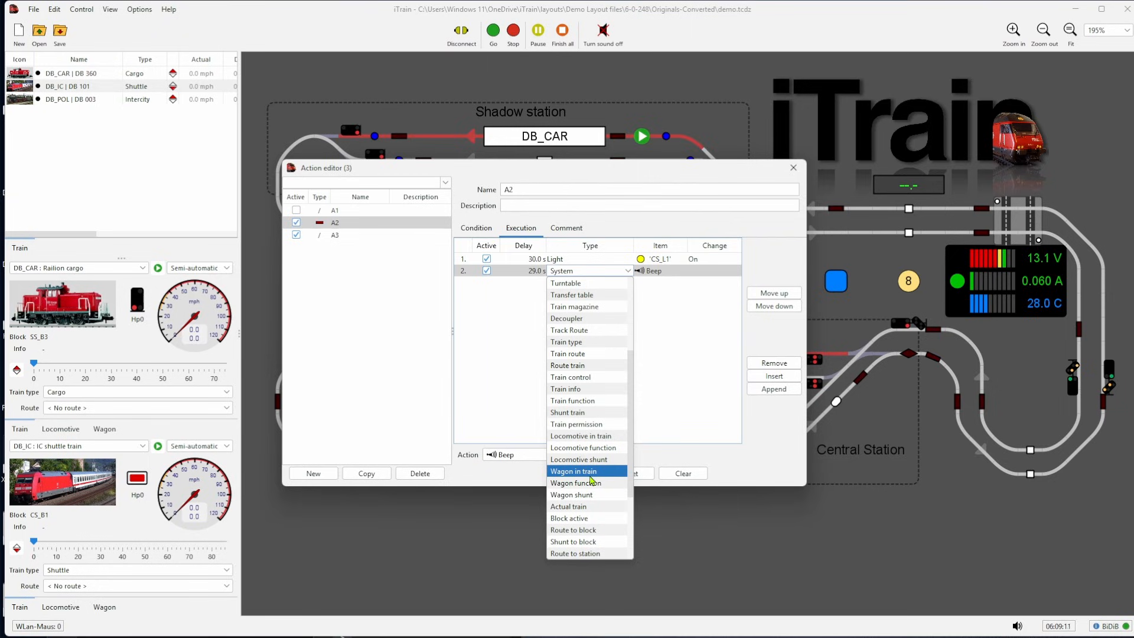
{"action": "scroll", "coordinate": [590, 478], "scroll_direction": "down", "scroll_amount": 3}
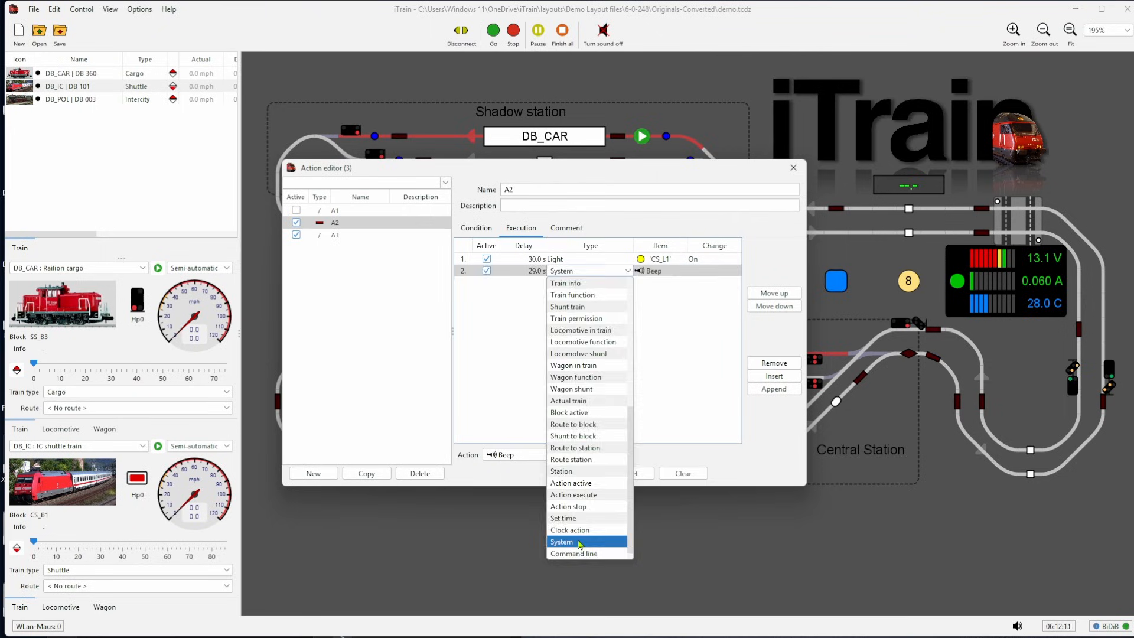
Step: Keep System as the second execution type of action A2 and view the system actions it offers
{"action": "left_click", "coordinate": [579, 544]}
{"action": "left_click", "coordinate": [553, 461]}
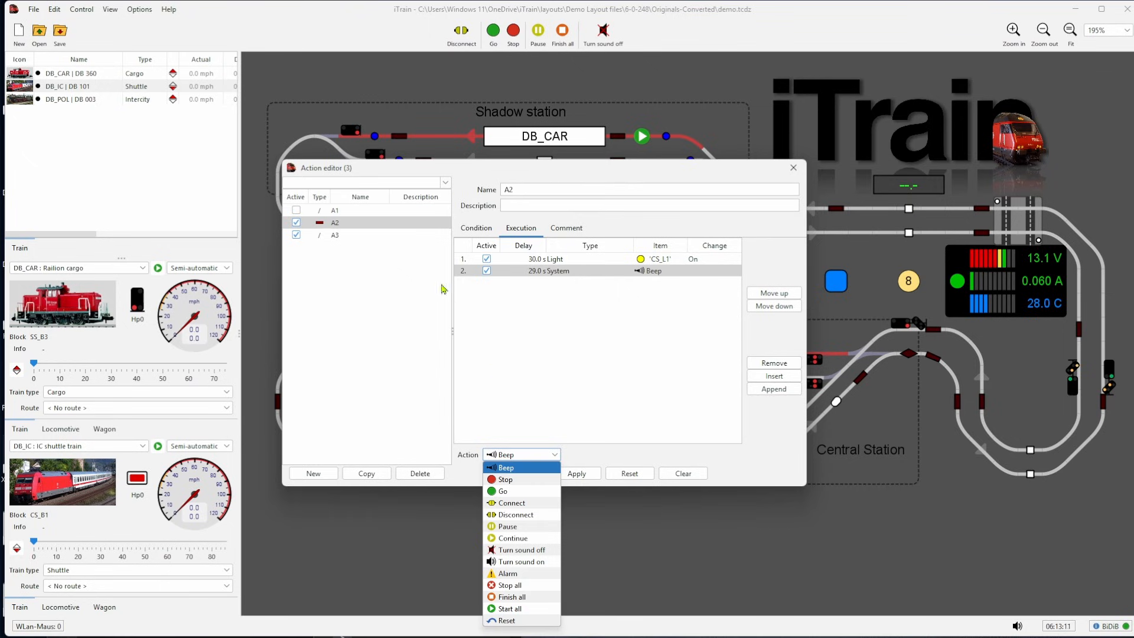
{"action": "left_click", "coordinate": [147, 10]}
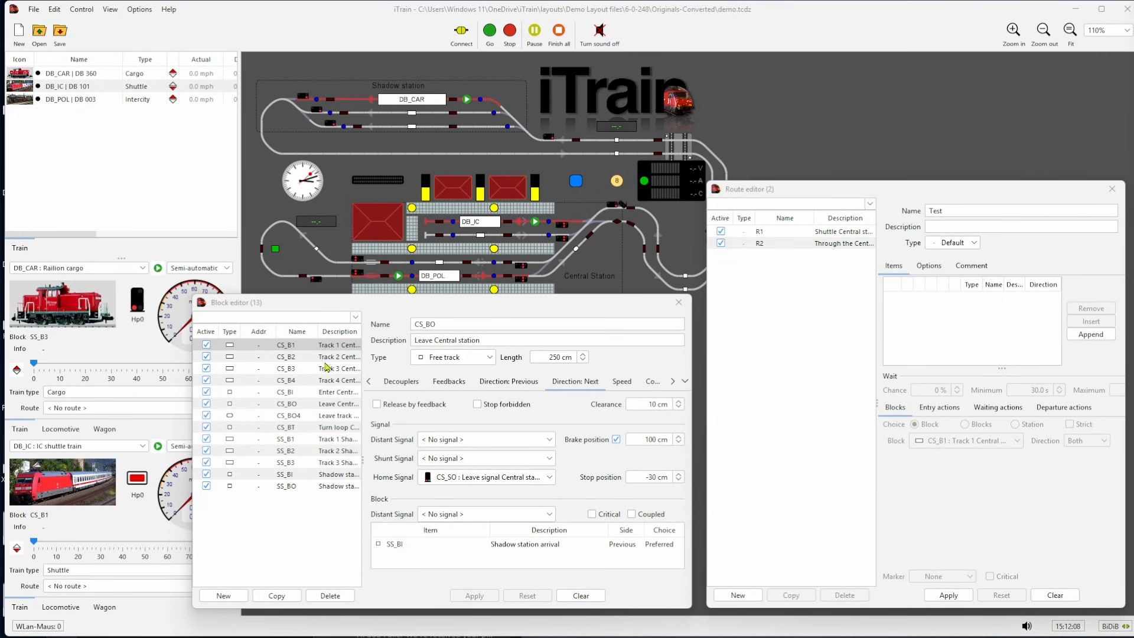
Step: Add blocks CS_B1, SS_B1 and CS_B2 in that order to the items of train route Test
{"action": "left_click_drag", "start_coordinate": [233, 346], "coordinate": [931, 325]}
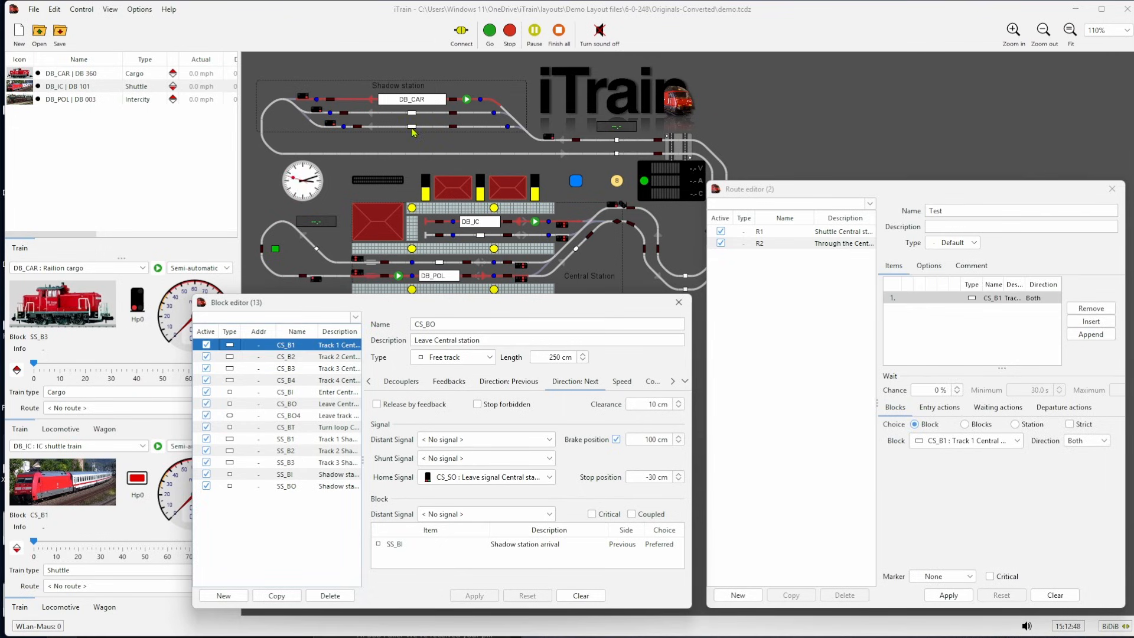
{"action": "left_click_drag", "start_coordinate": [414, 133], "coordinate": [931, 310]}
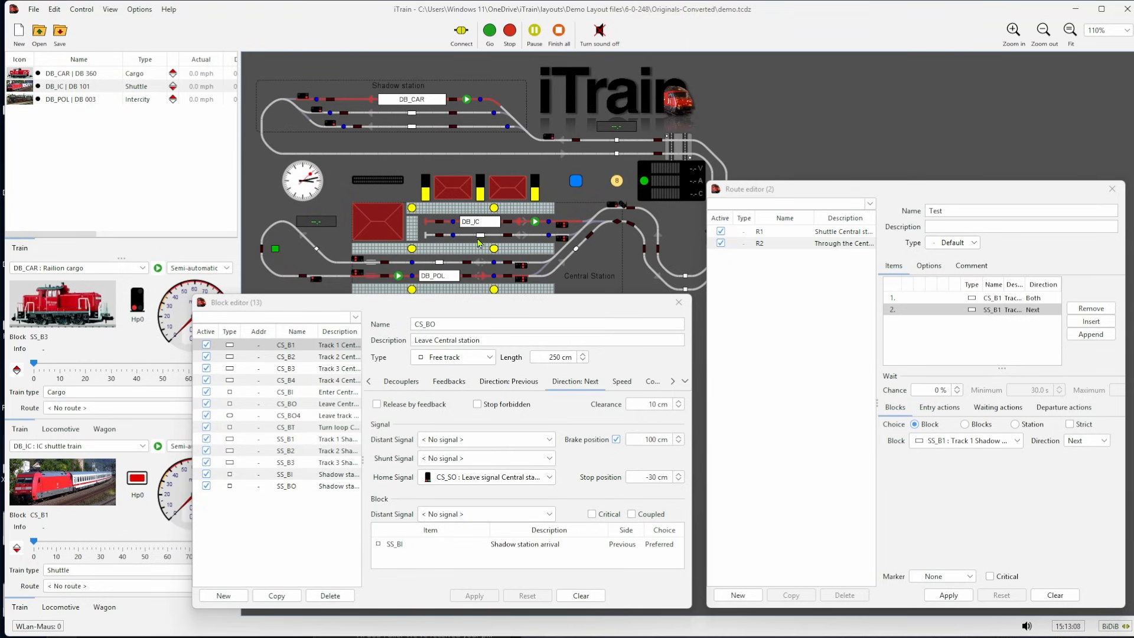
{"action": "left_click_drag", "start_coordinate": [481, 238], "coordinate": [922, 347]}
Step: Switch the route's SS_B1 item to a choice of several blocks and add SS_B2 and another block to it
{"action": "left_click", "coordinate": [969, 310]}
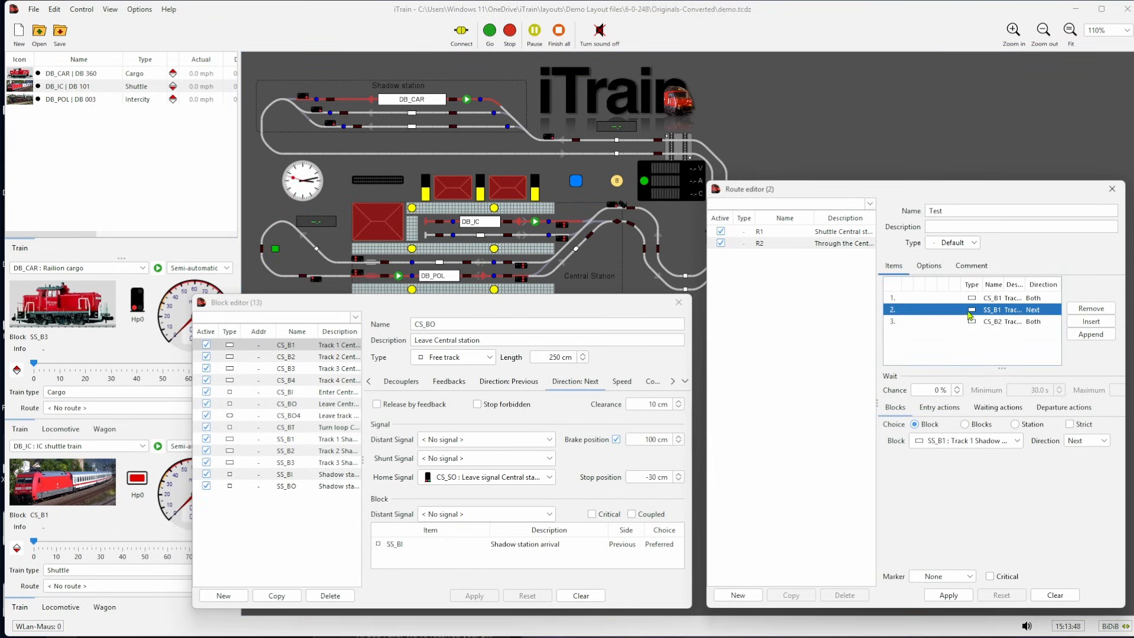
{"action": "left_click", "coordinate": [965, 424]}
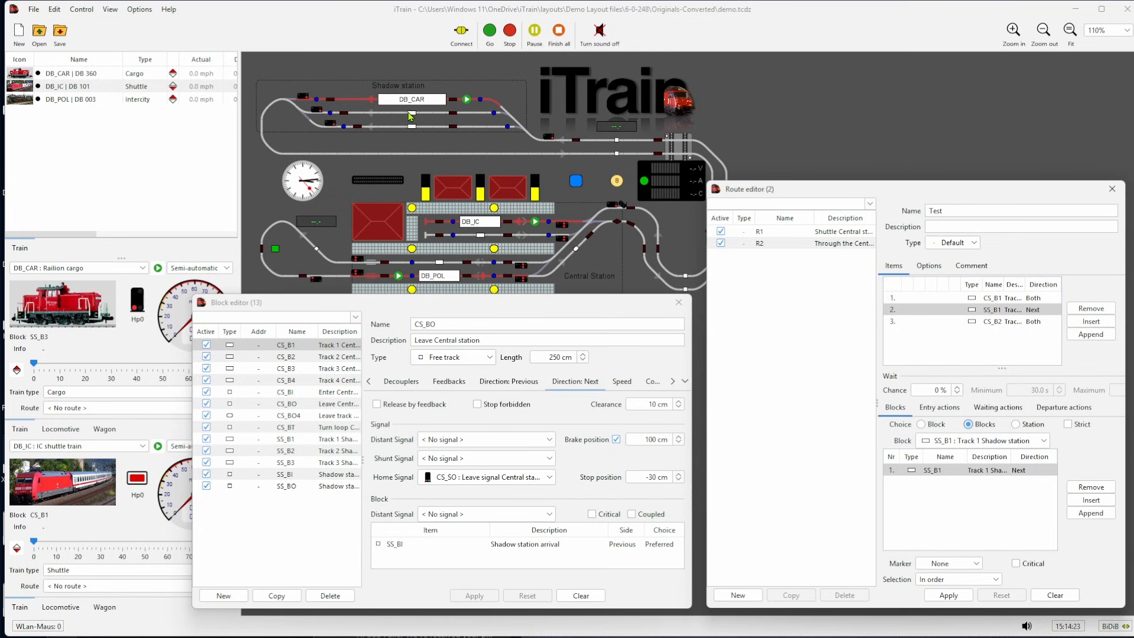
{"action": "left_click_drag", "start_coordinate": [412, 116], "coordinate": [948, 485]}
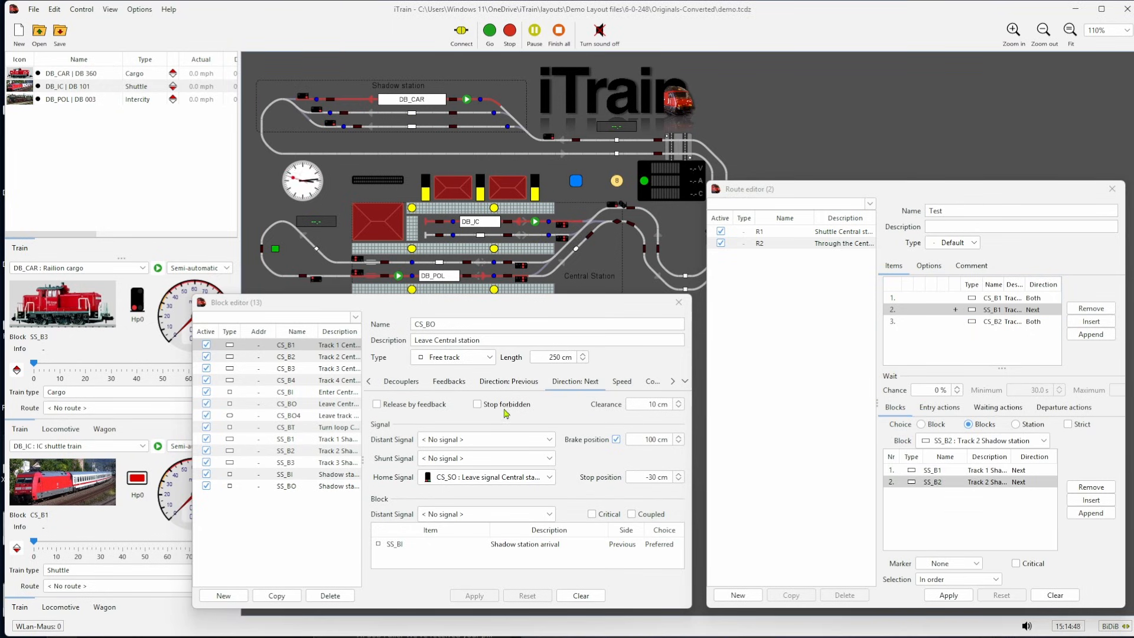
{"action": "left_click_drag", "start_coordinate": [267, 373], "coordinate": [906, 509]}
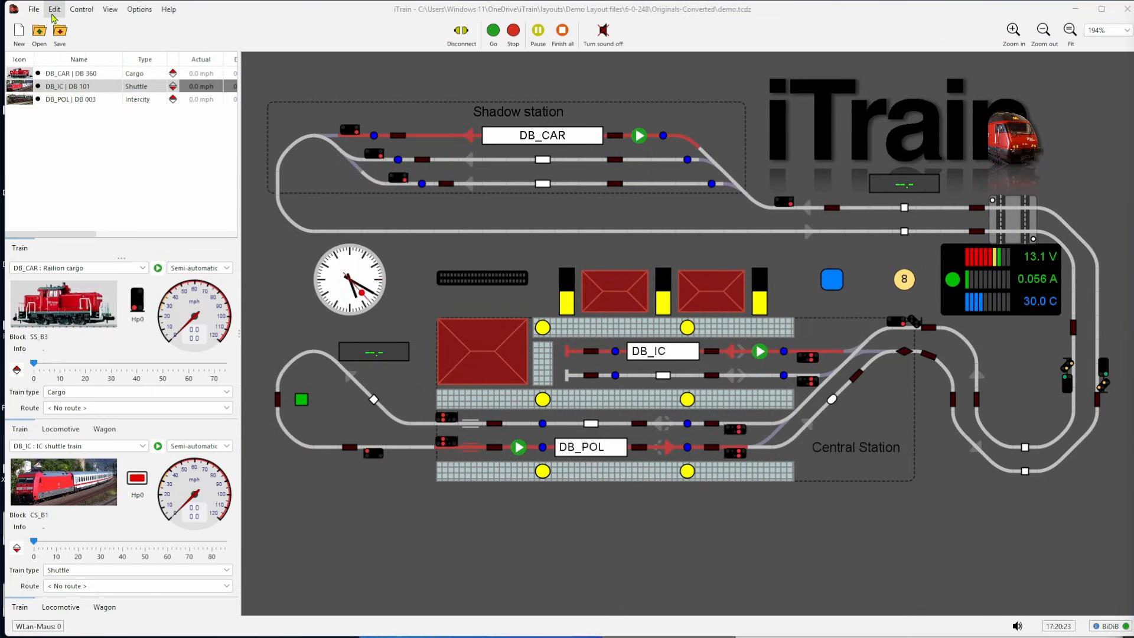
Step: Open the switchboard editor and place a star shape spanning the Central Station label
{"action": "left_click", "coordinate": [53, 13]}
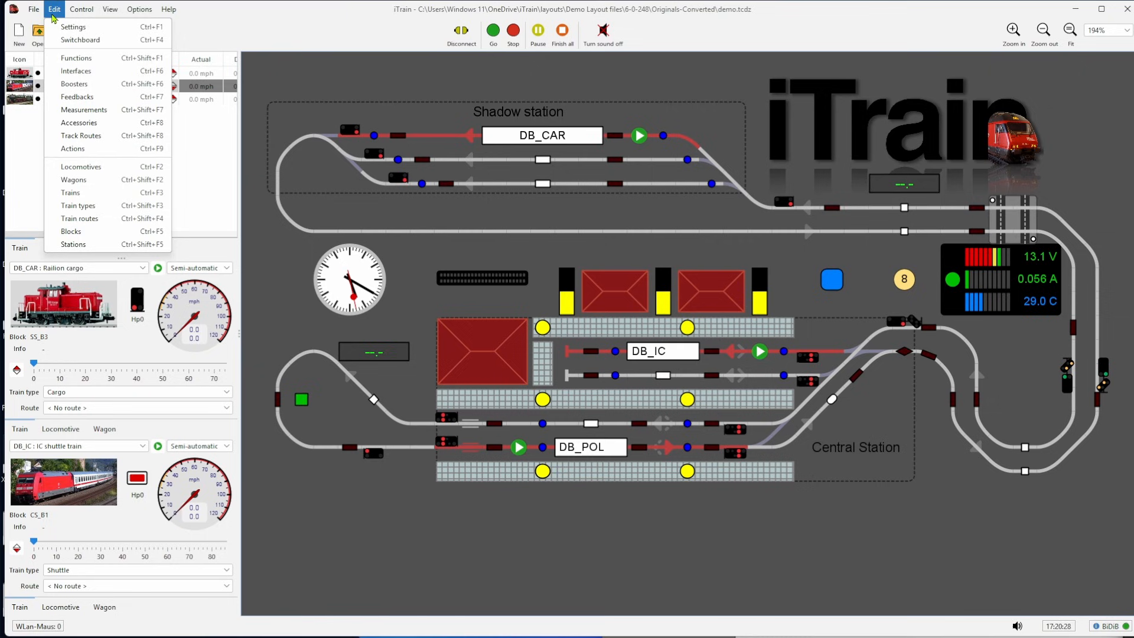
{"action": "left_click", "coordinate": [72, 39]}
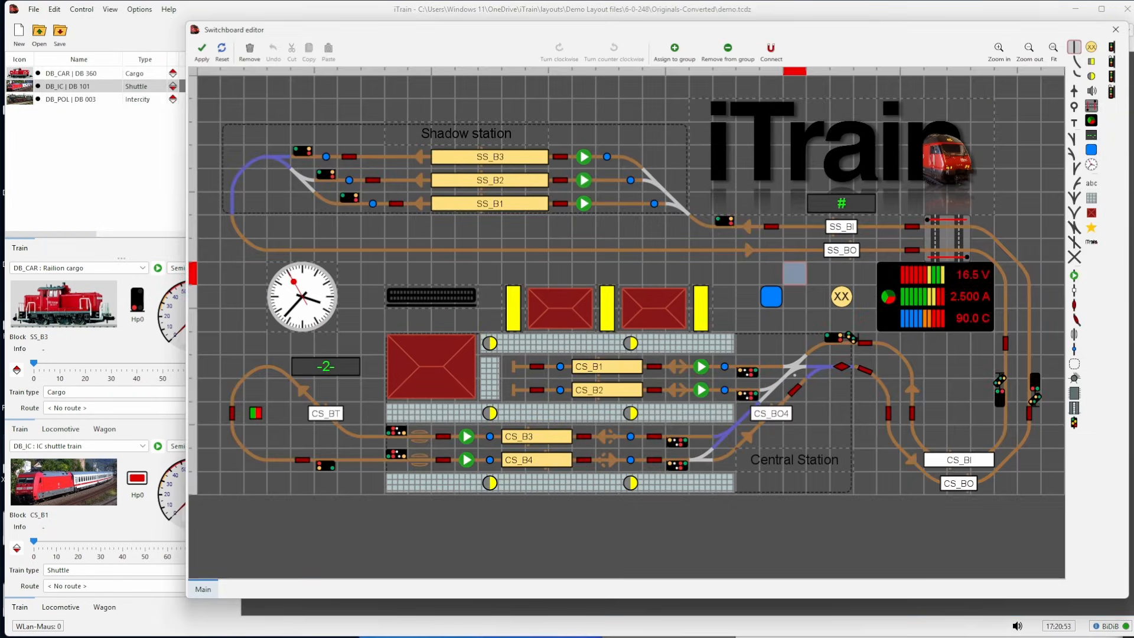
{"action": "left_click", "coordinate": [1093, 136]}
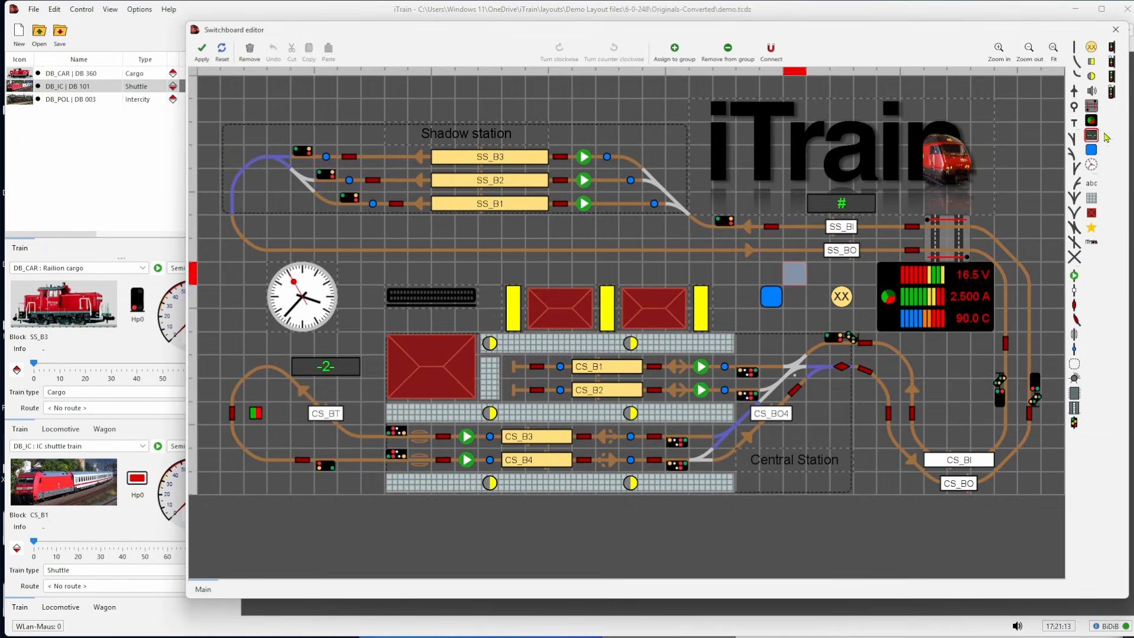
{"action": "left_click", "coordinate": [1091, 229]}
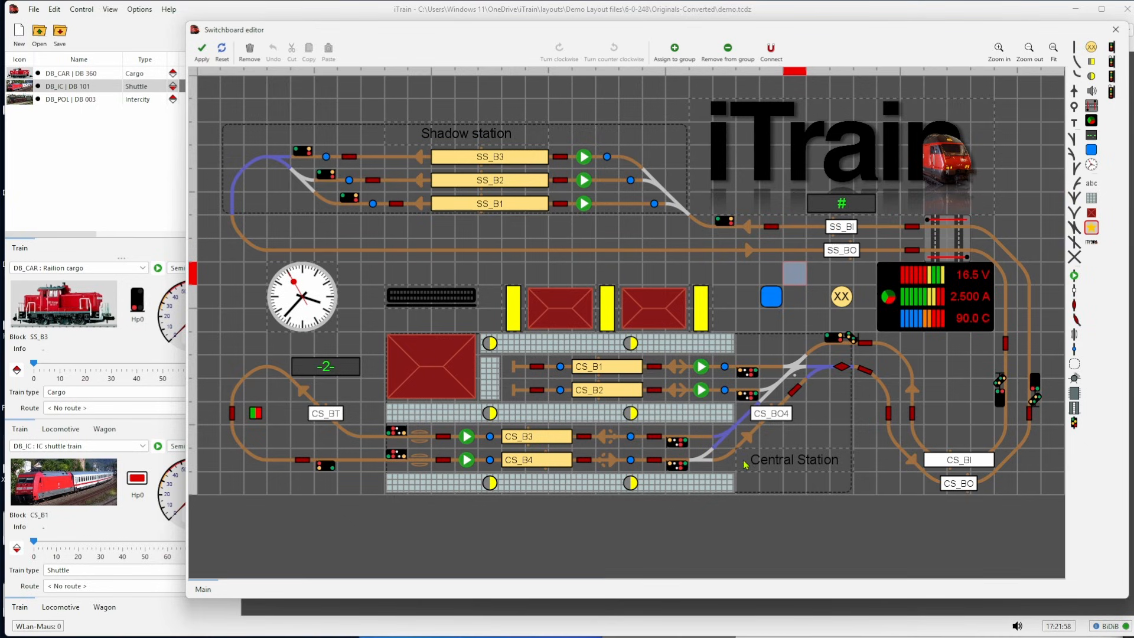
{"action": "left_click_drag", "start_coordinate": [740, 452], "coordinate": [836, 470]}
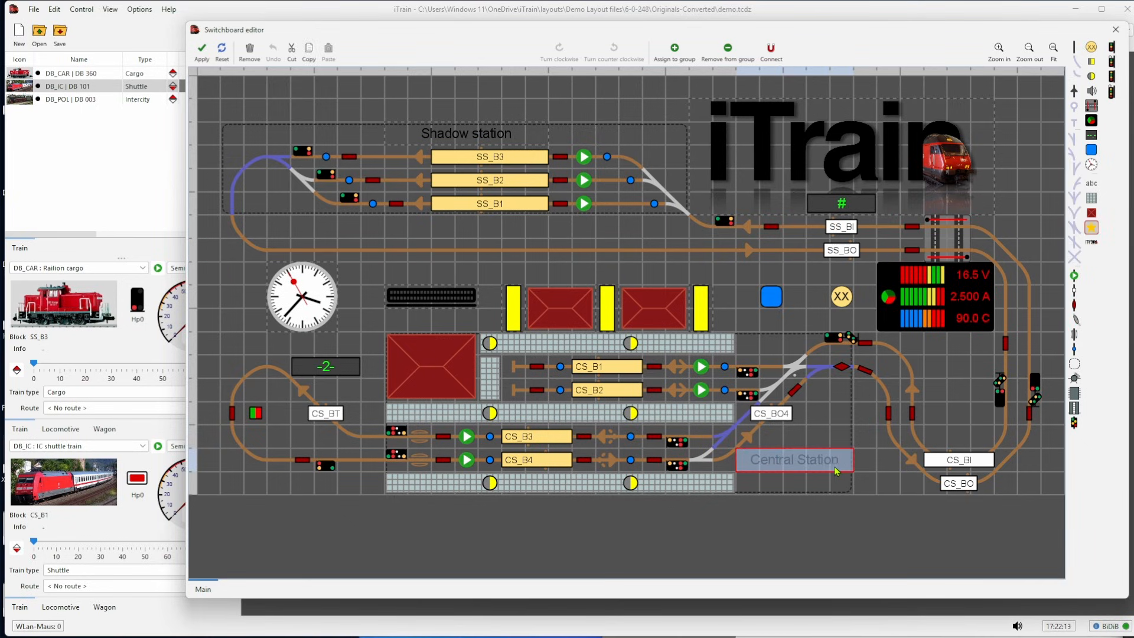
{"action": "left_click_drag", "start_coordinate": [836, 471], "coordinate": [827, 470]}
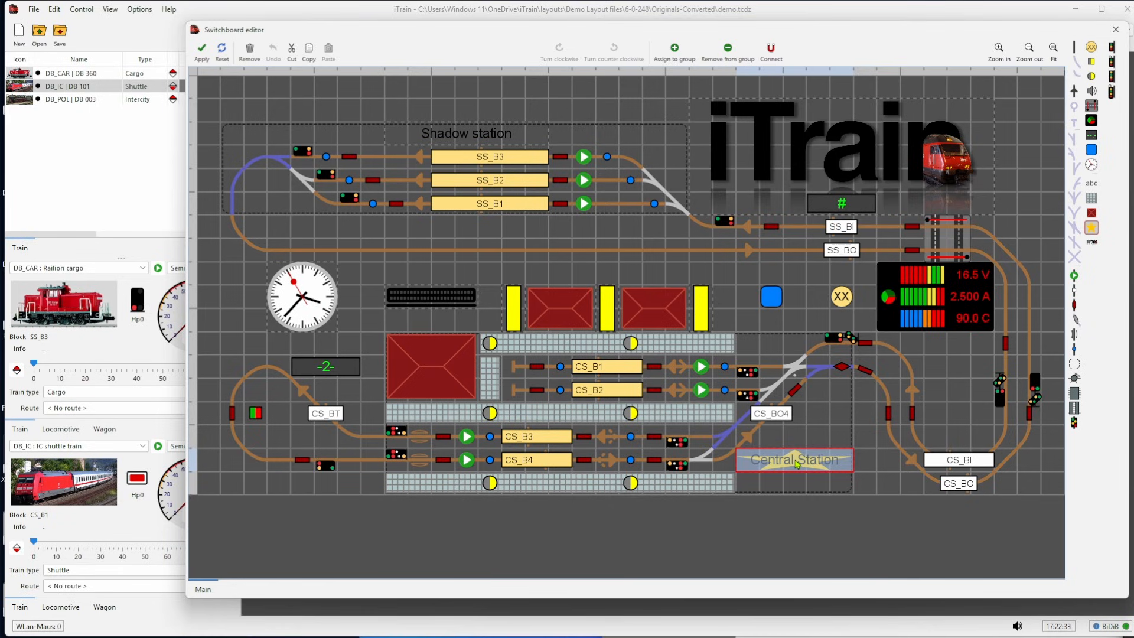
Step: Change the star behind the Central Station label to a rounded rectangle
{"action": "double_click", "coordinate": [797, 464]}
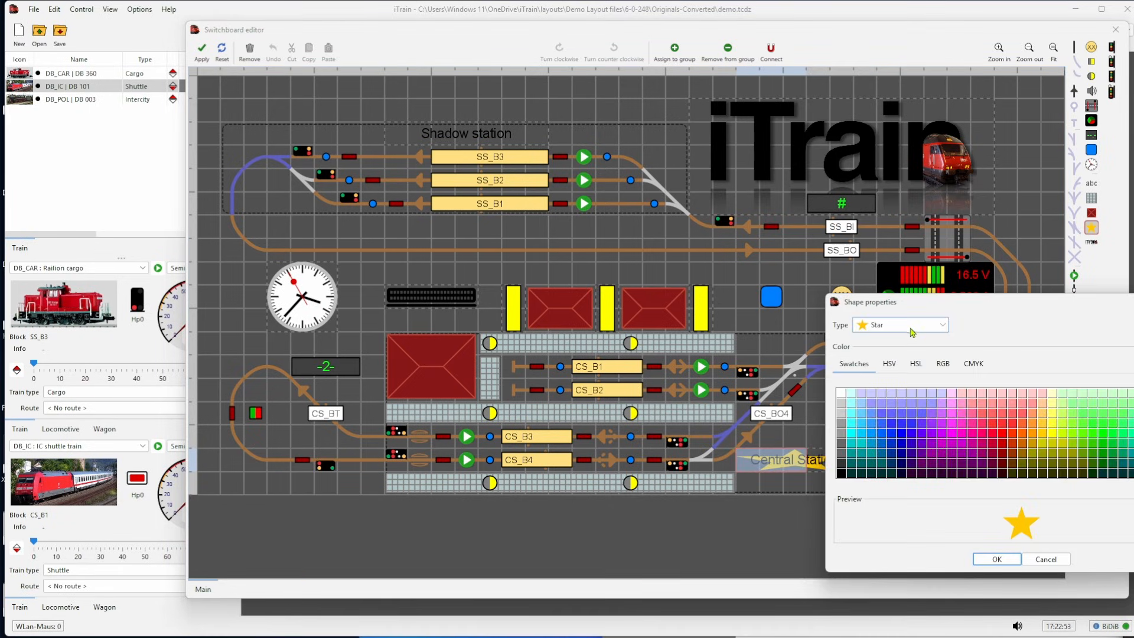
{"action": "left_click", "coordinate": [914, 326]}
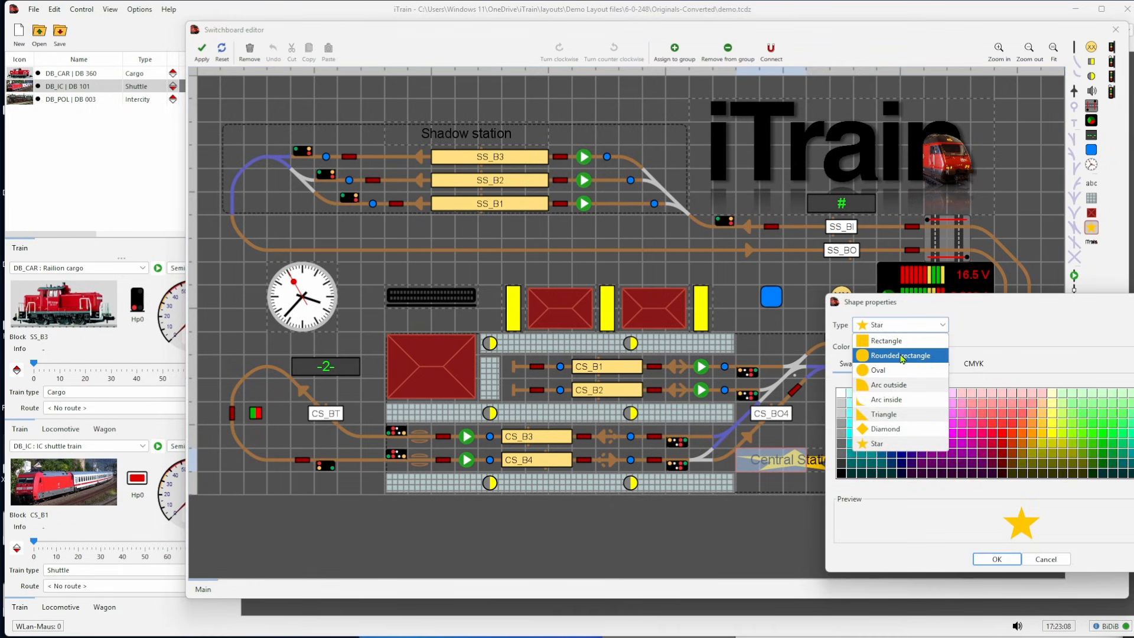
{"action": "left_click", "coordinate": [902, 356]}
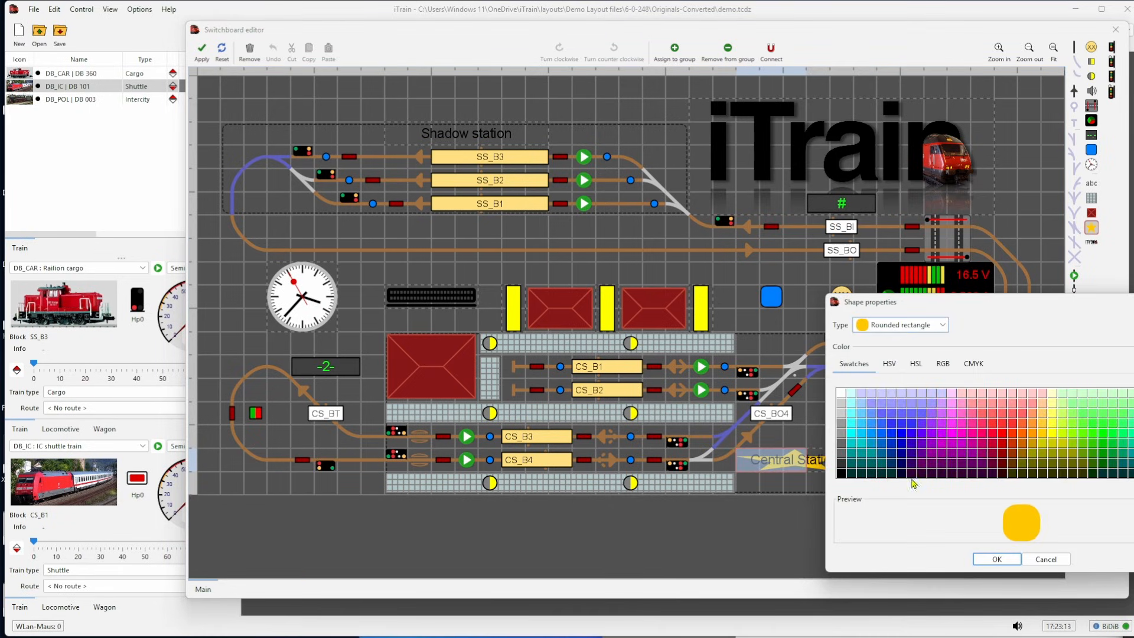
{"action": "left_click", "coordinate": [998, 561]}
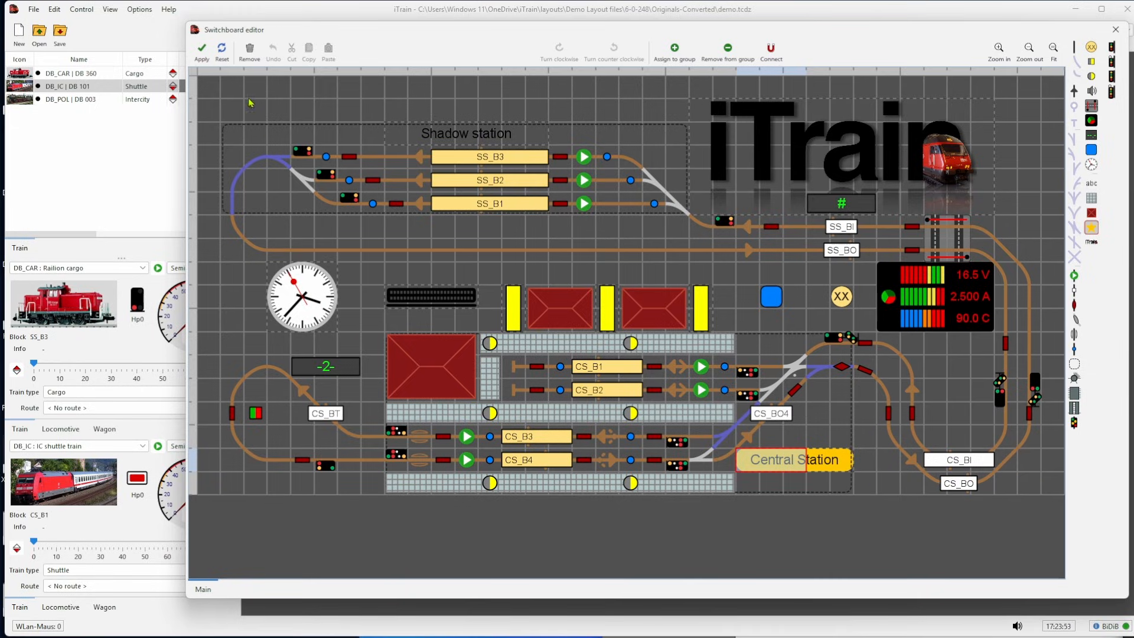
Step: Place a shape across the whole track layout and change it to a green rectangle
{"action": "left_click_drag", "start_coordinate": [198, 73], "coordinate": [456, 242]}
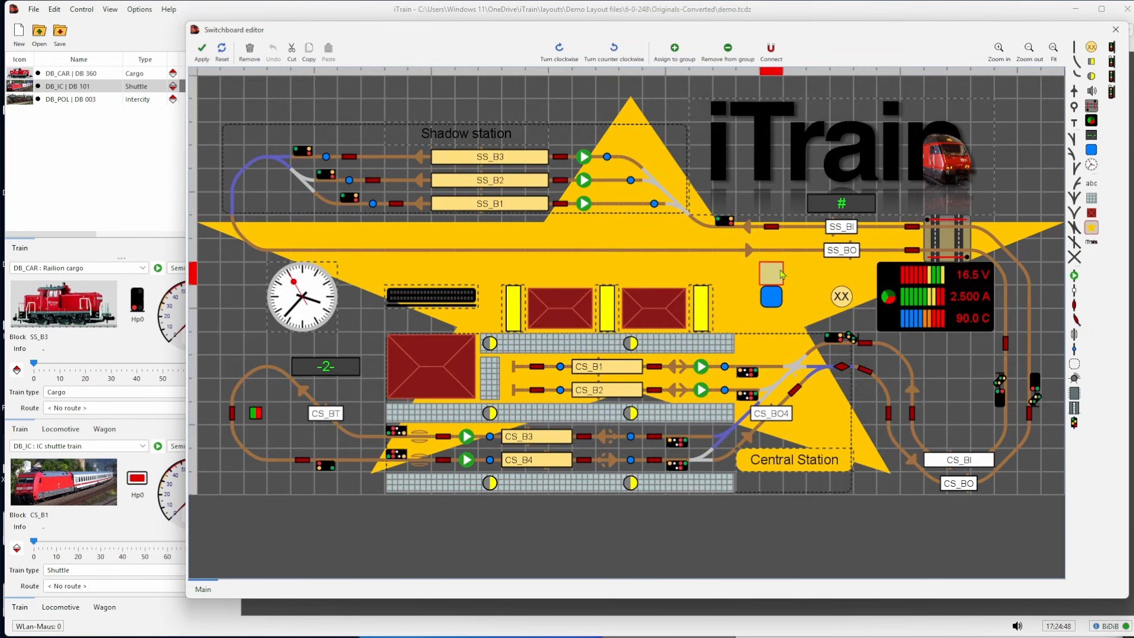
{"action": "double_click", "coordinate": [775, 269]}
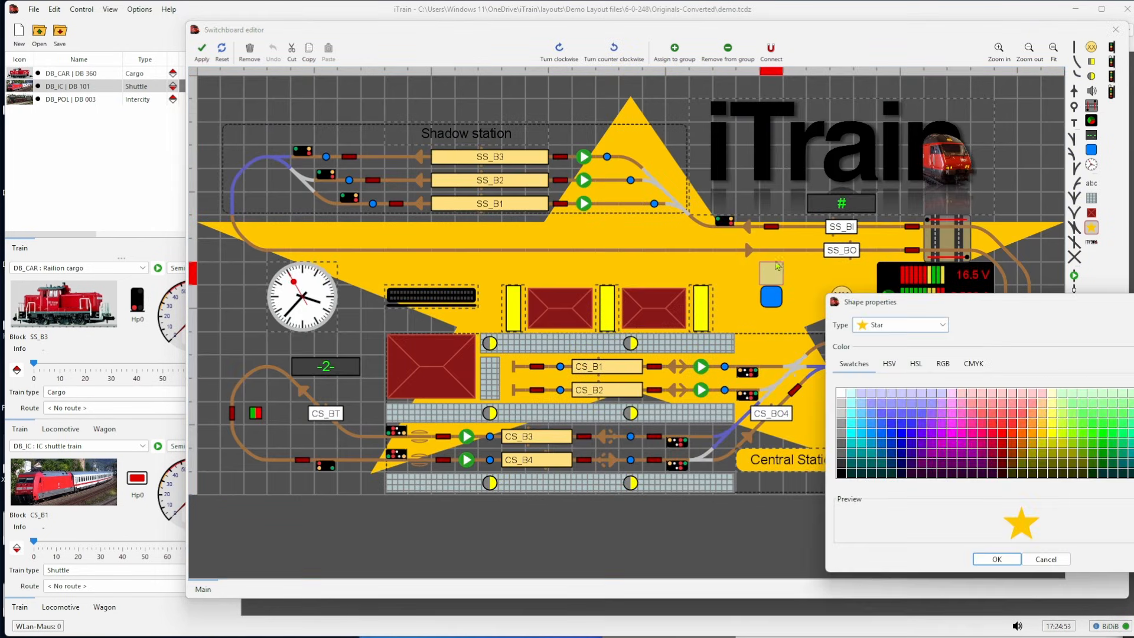
{"action": "left_click", "coordinate": [886, 326]}
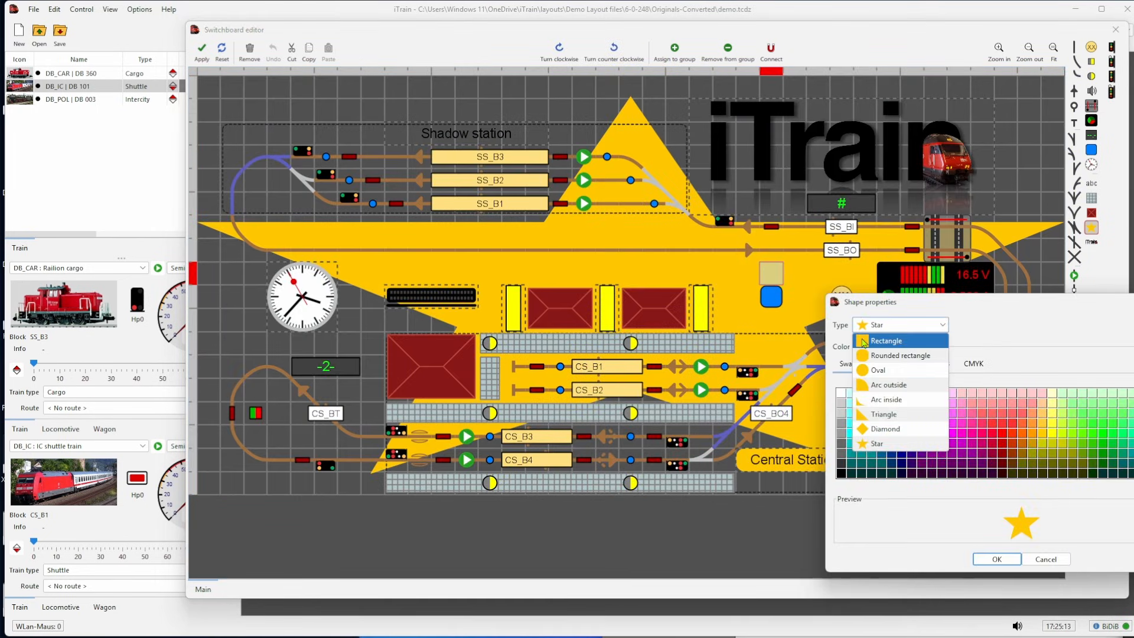
{"action": "left_click", "coordinate": [886, 337]}
{"action": "left_click", "coordinate": [1108, 449]}
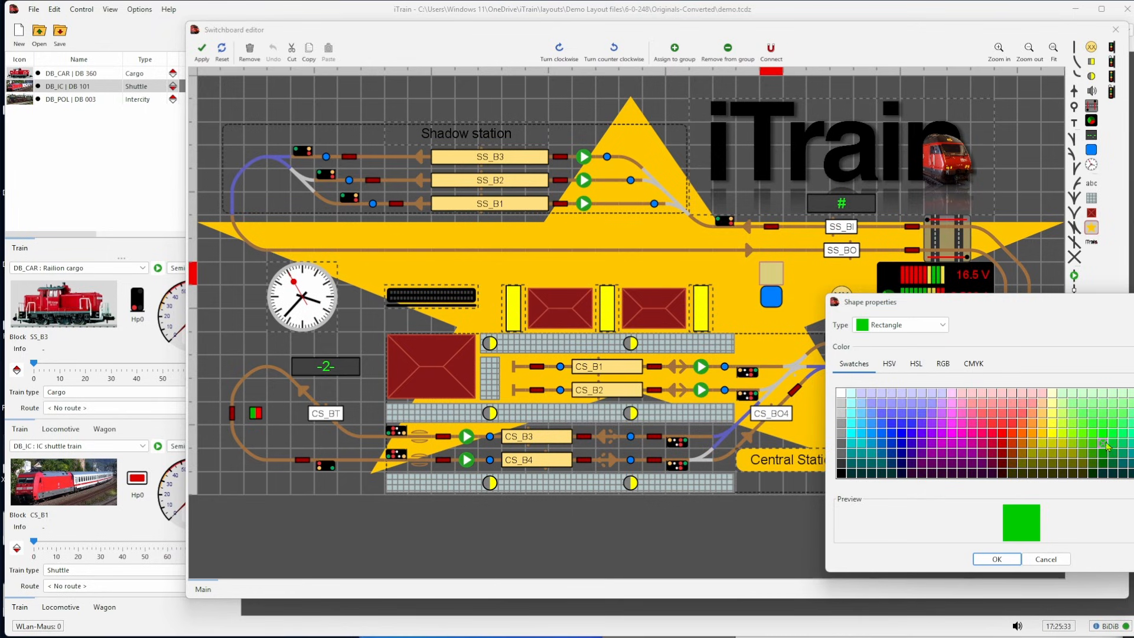
{"action": "left_click", "coordinate": [998, 559]}
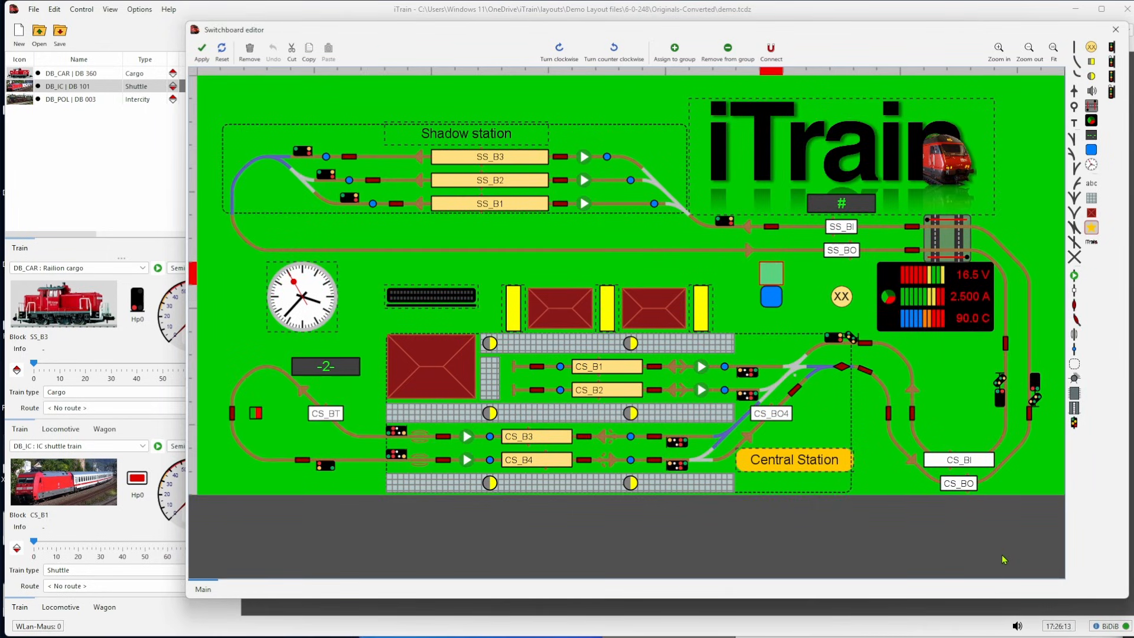
Step: Show an additional set of signal symbols in the switchboard editor's element palette
{"action": "right_click", "coordinate": [1114, 66]}
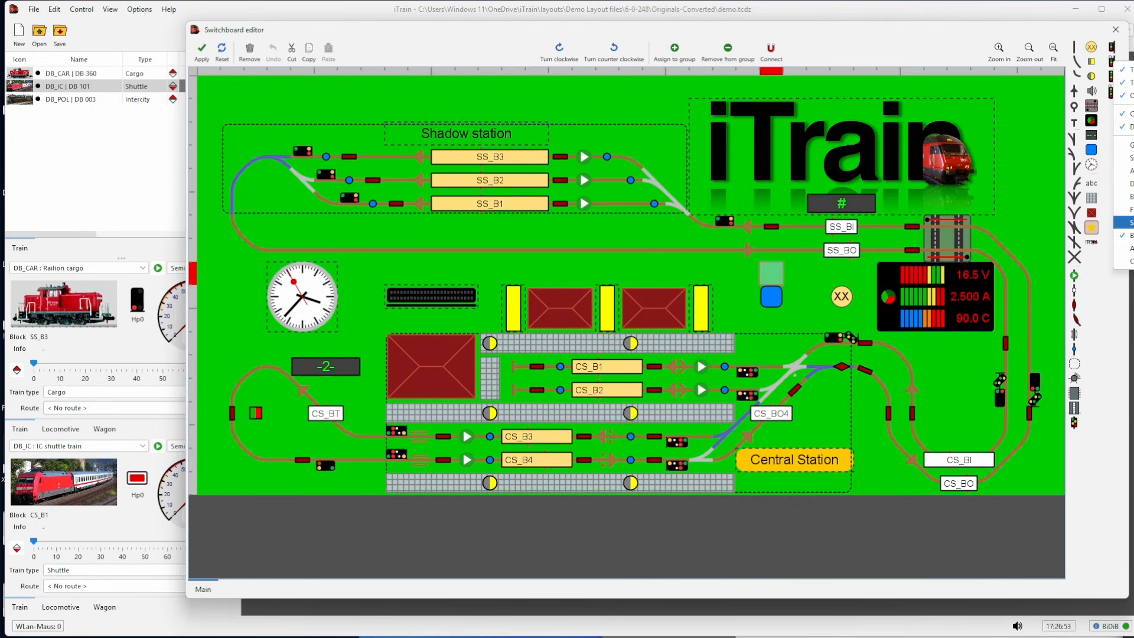
{"action": "left_click", "coordinate": [1128, 222]}
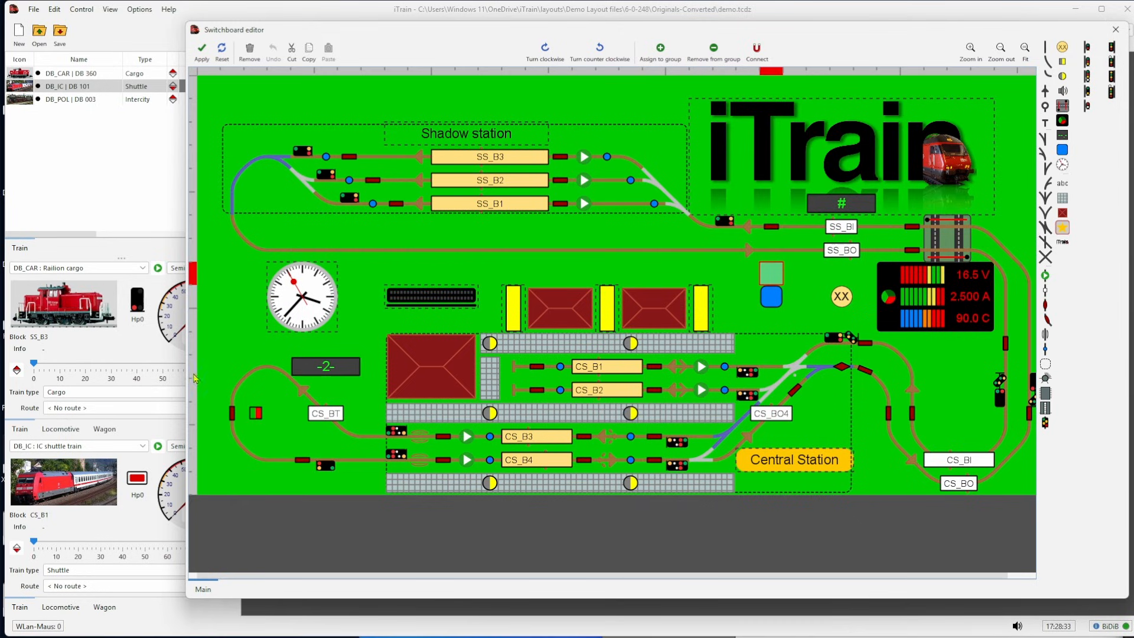
Step: Locate the Leave signal Shadow station (SS_SO) on the switchboard from the accessory list, and close the accessory editor
{"action": "left_click", "coordinate": [55, 14]}
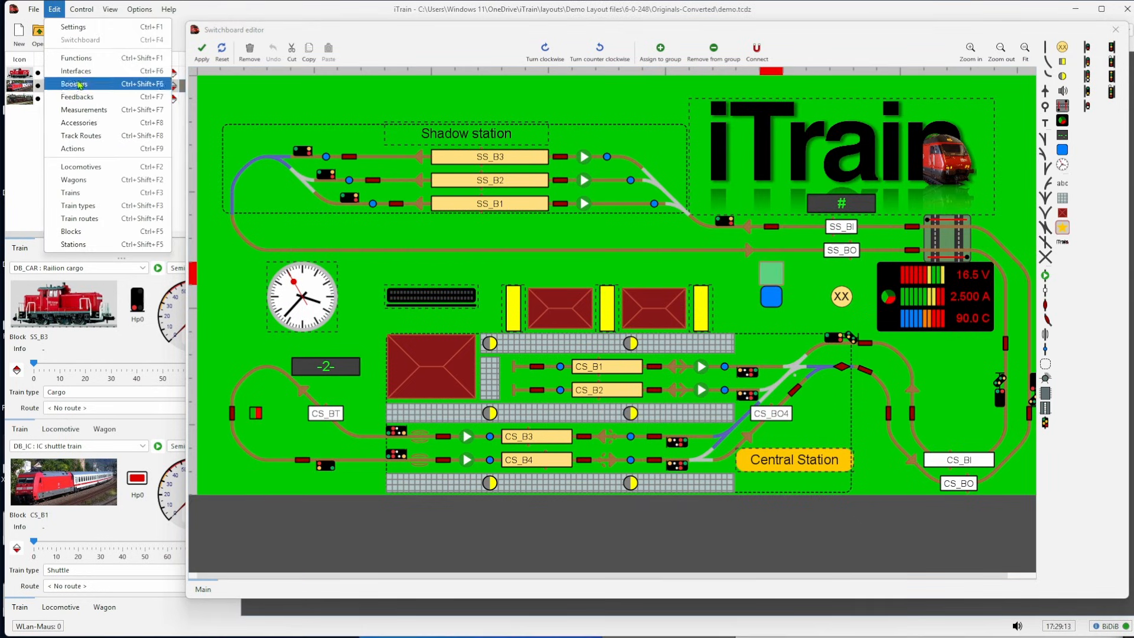
{"action": "left_click", "coordinate": [79, 122]}
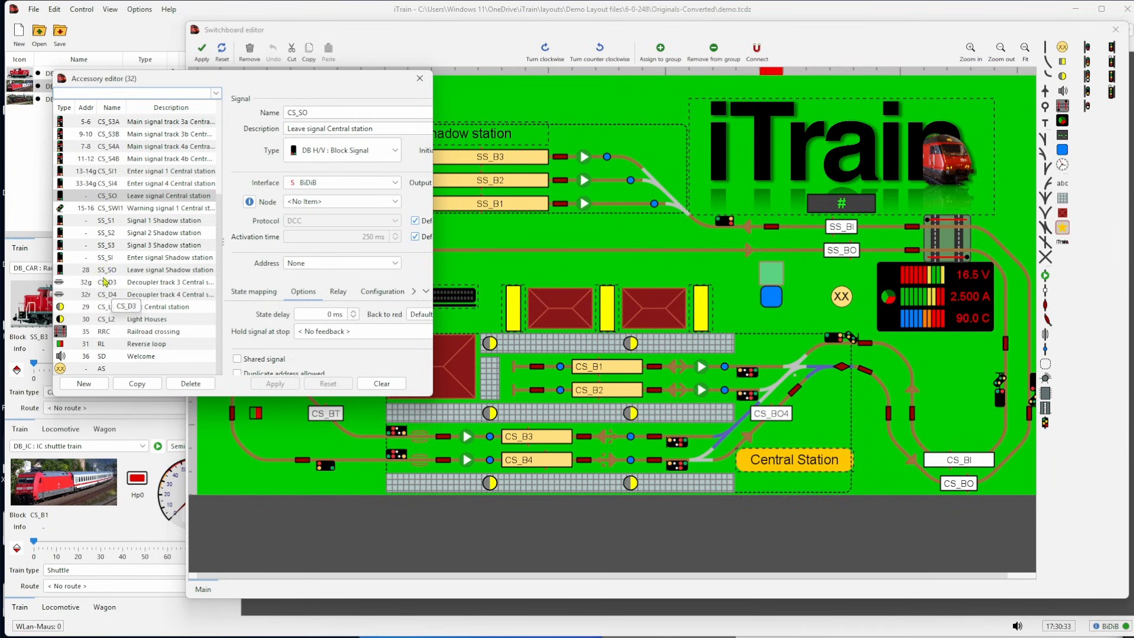
{"action": "left_click_drag", "start_coordinate": [101, 271], "coordinate": [594, 88]}
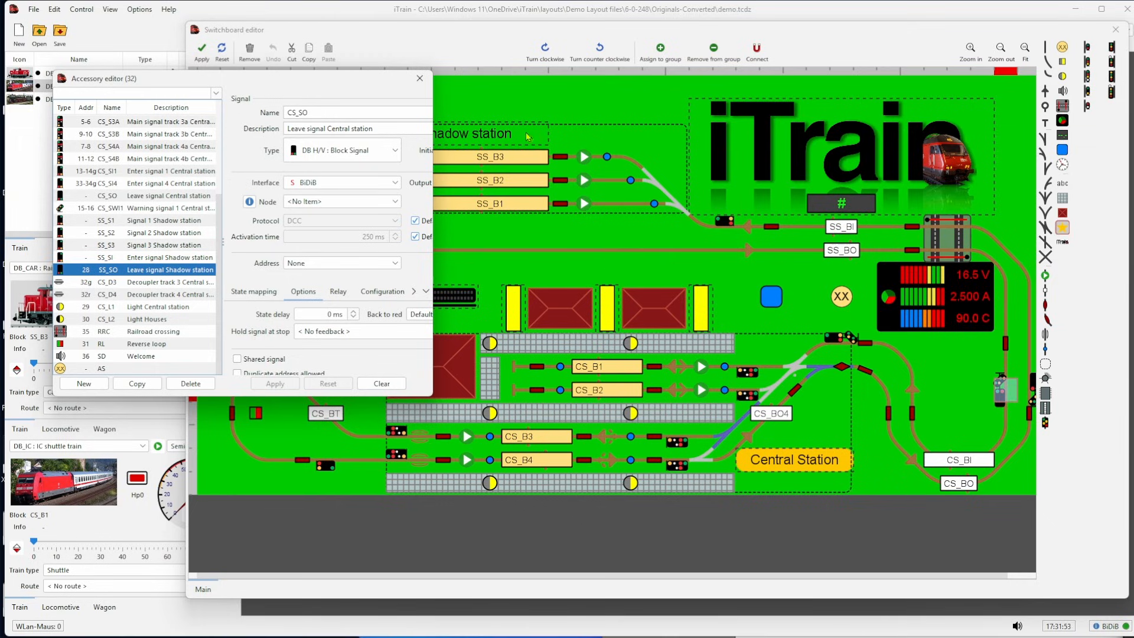
{"action": "left_click", "coordinate": [419, 78]}
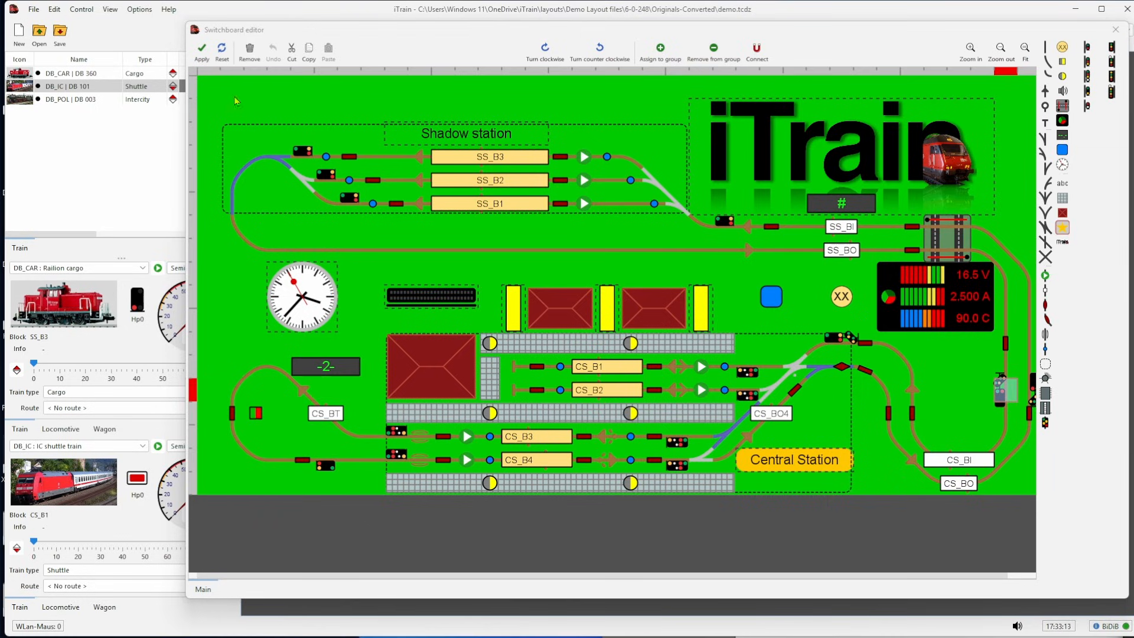
Step: Reset the whole switchboard to discard the unapplied background shapes and leave the switchboard editor
{"action": "left_click", "coordinate": [222, 53]}
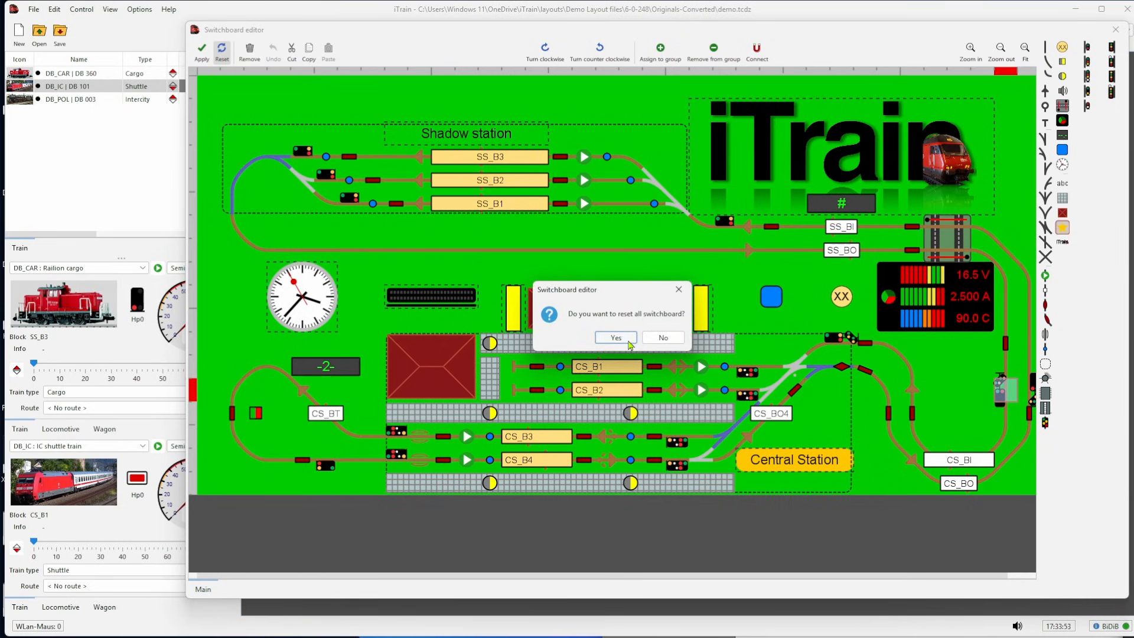
{"action": "left_click", "coordinate": [616, 338]}
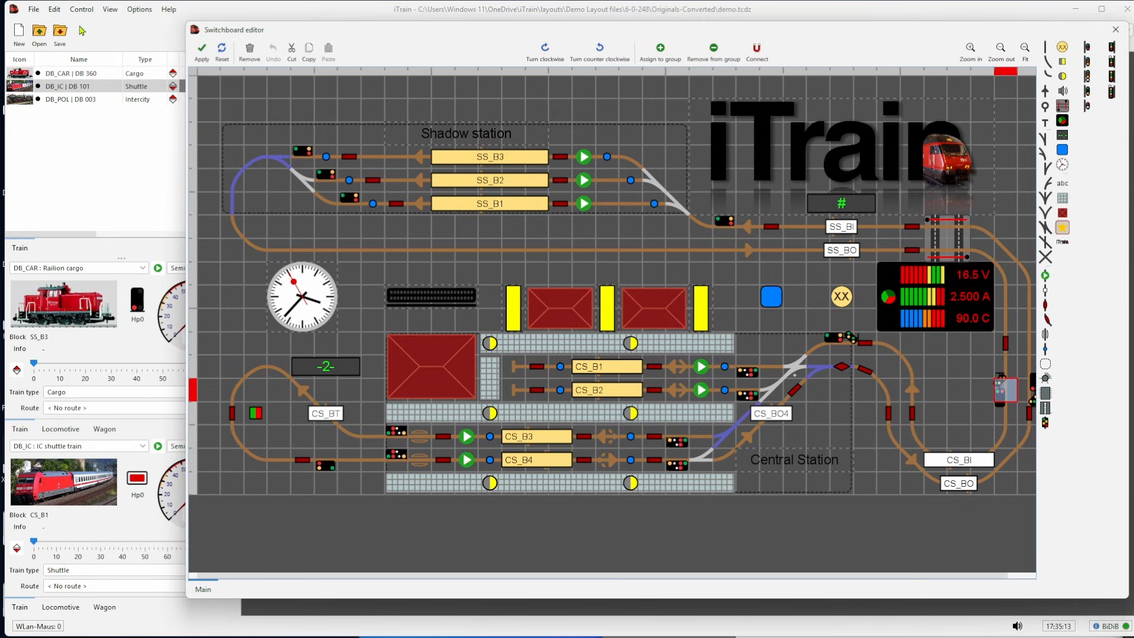
{"action": "left_click", "coordinate": [59, 29]}
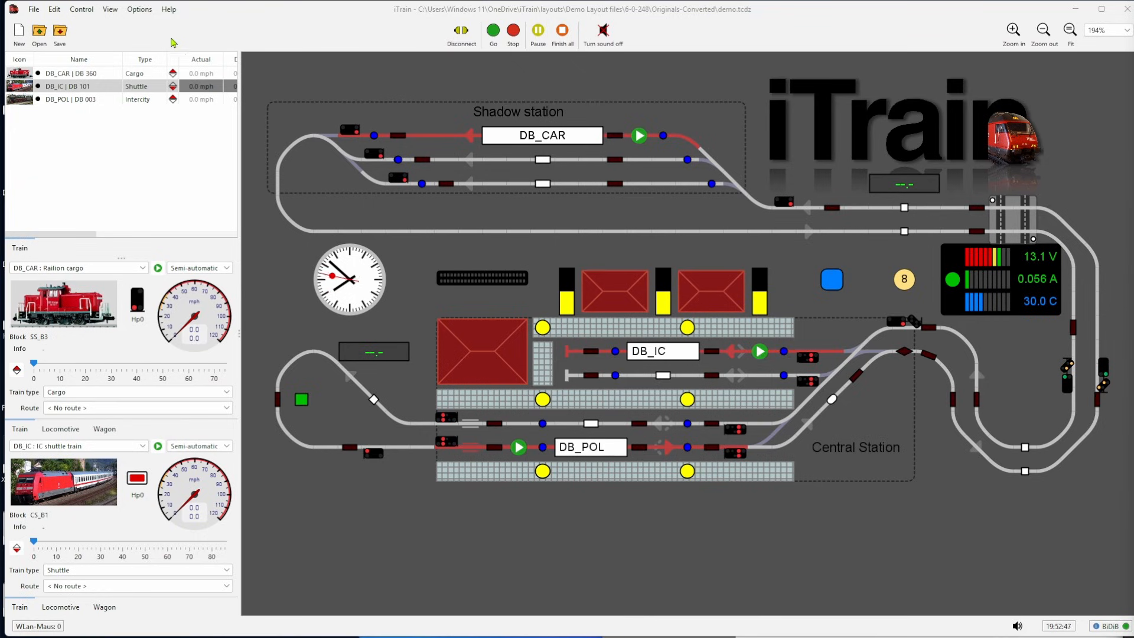
Step: Review the general preferences, including look and feel, language and units, and close them without changes
{"action": "left_click", "coordinate": [140, 9]}
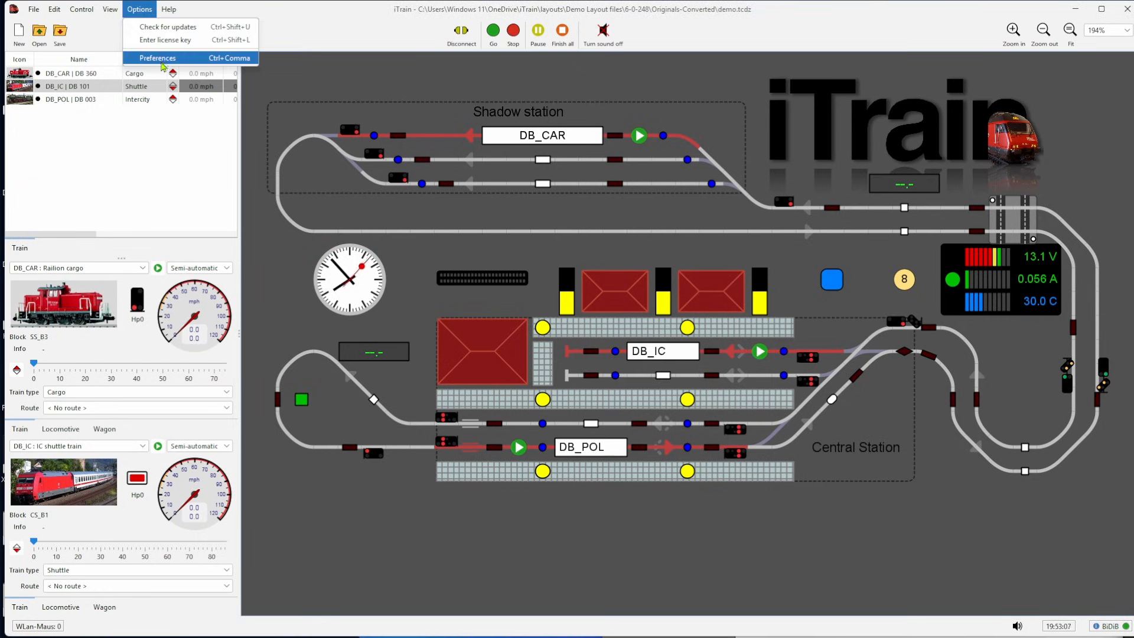
{"action": "left_click", "coordinate": [161, 59]}
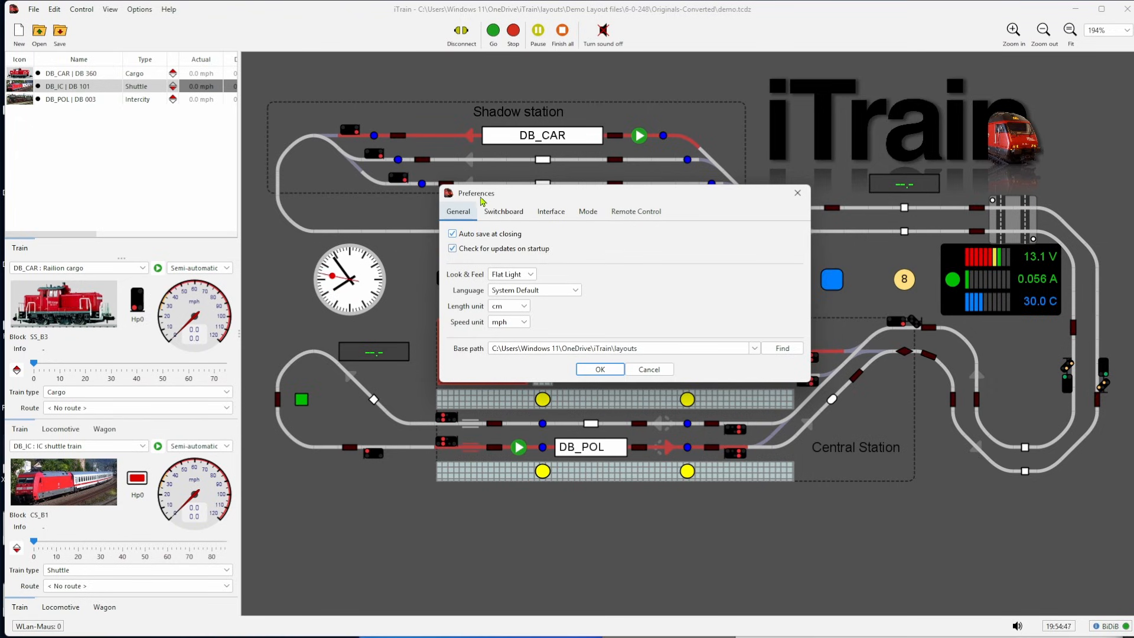
{"action": "left_click", "coordinate": [795, 194]}
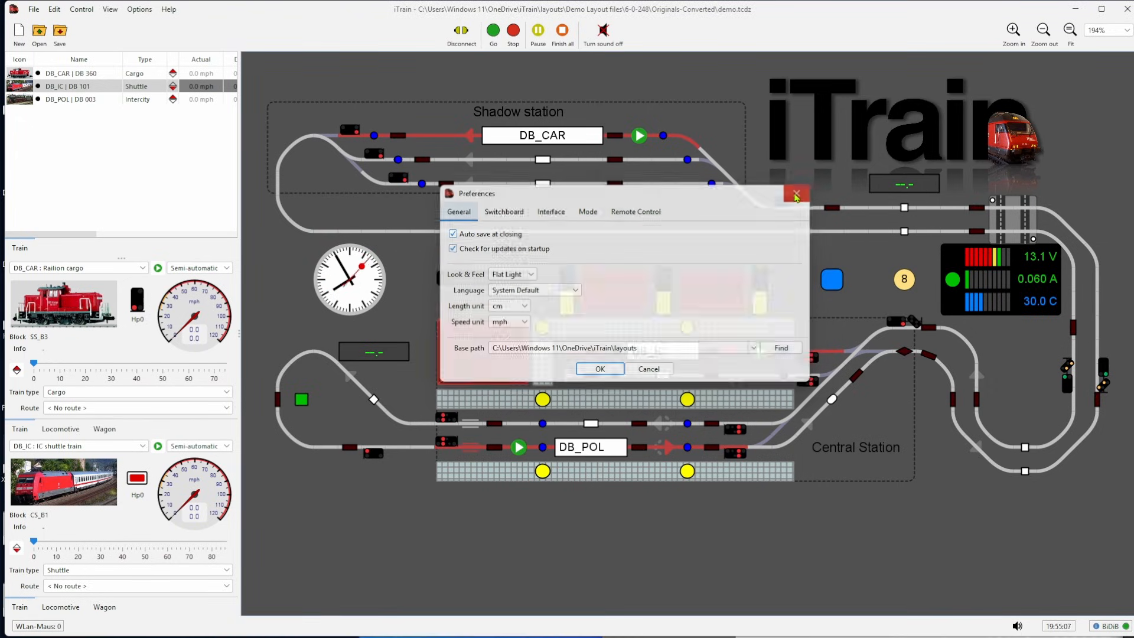
Step: Open the booster monitor for the BiDiB interface and reposition it over the switchboard
{"action": "left_click", "coordinate": [53, 9]}
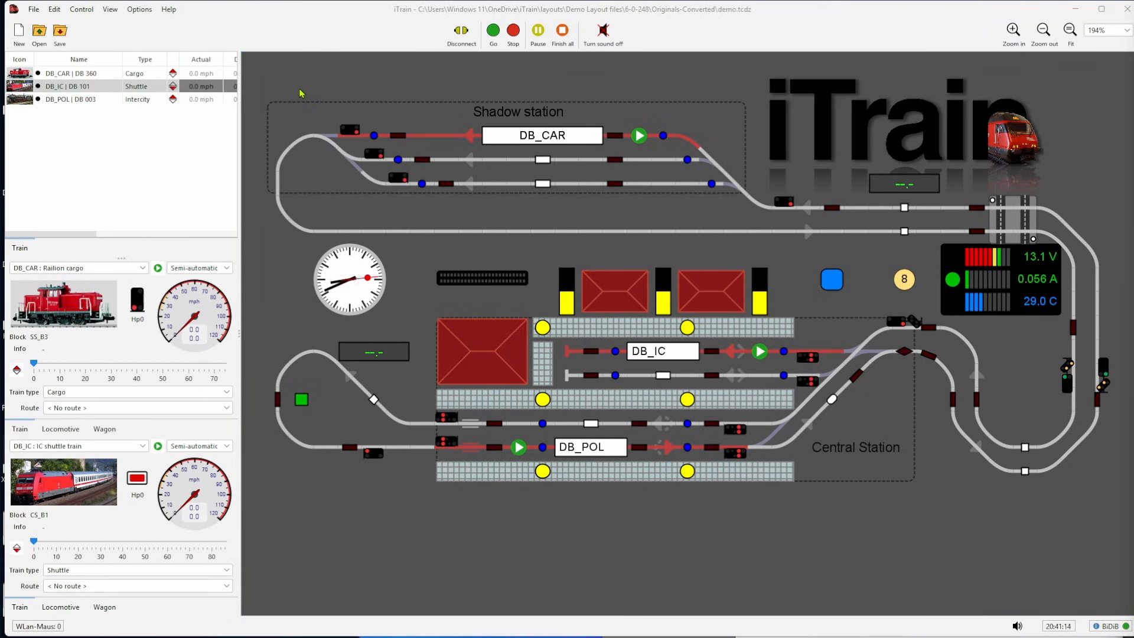
{"action": "left_click", "coordinate": [111, 9]}
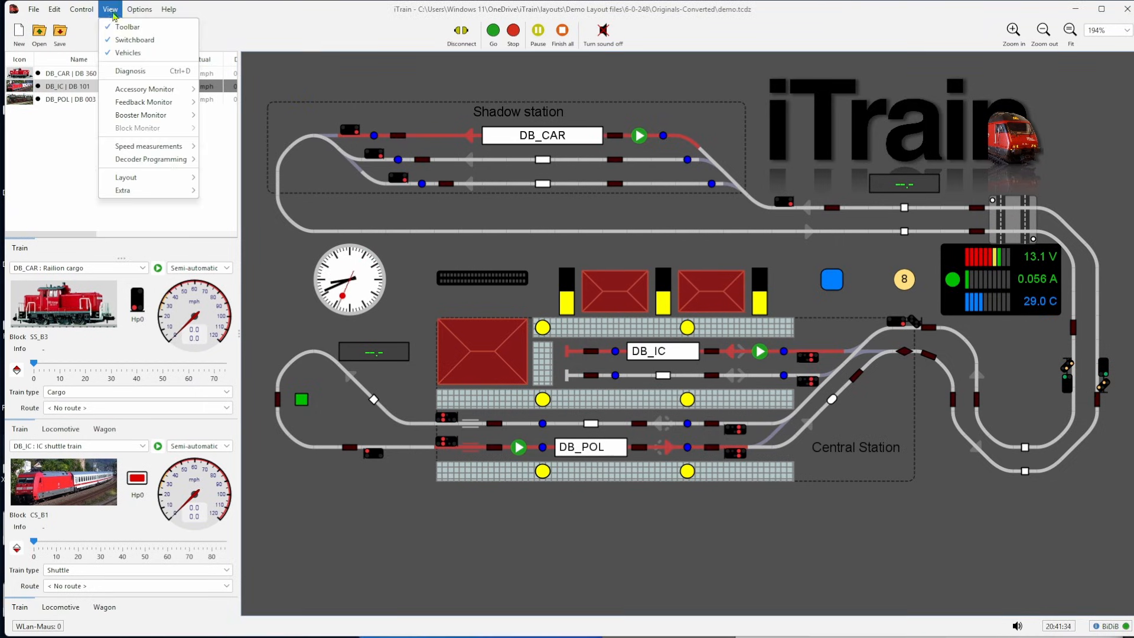
{"action": "mouse_move", "coordinate": [155, 119]}
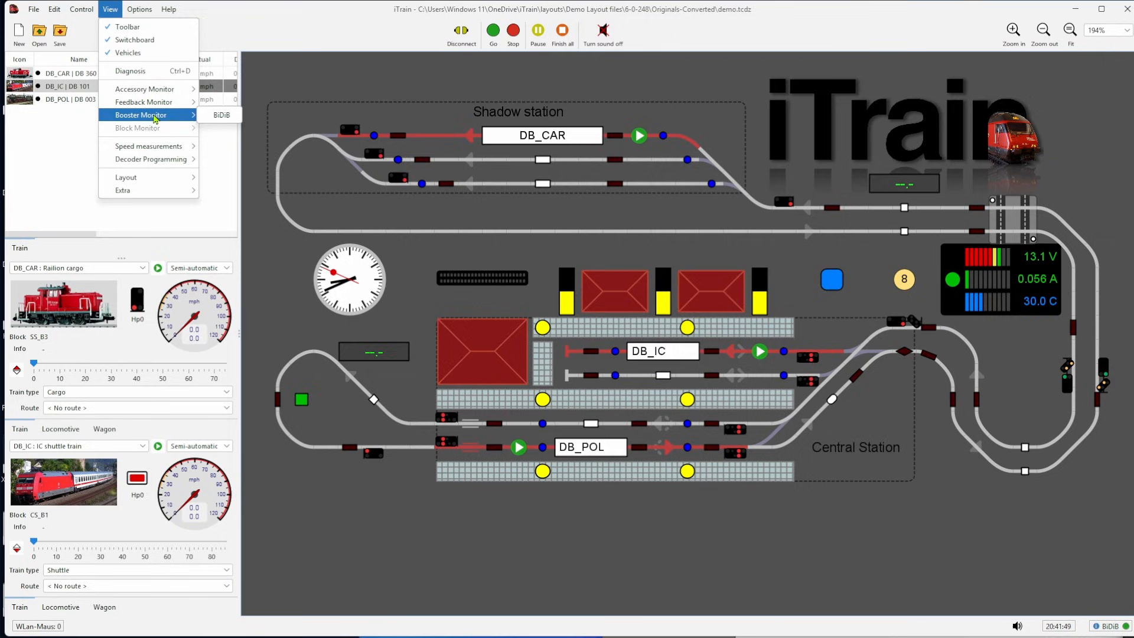
{"action": "left_click", "coordinate": [221, 114]}
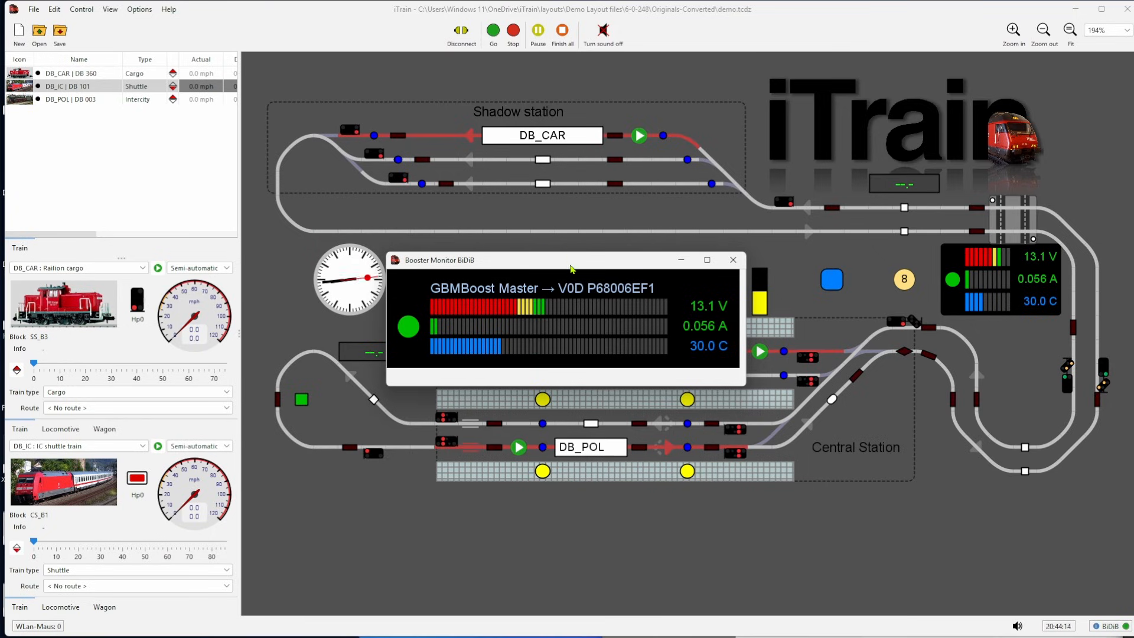
{"action": "left_click_drag", "start_coordinate": [569, 267], "coordinate": [543, 227]}
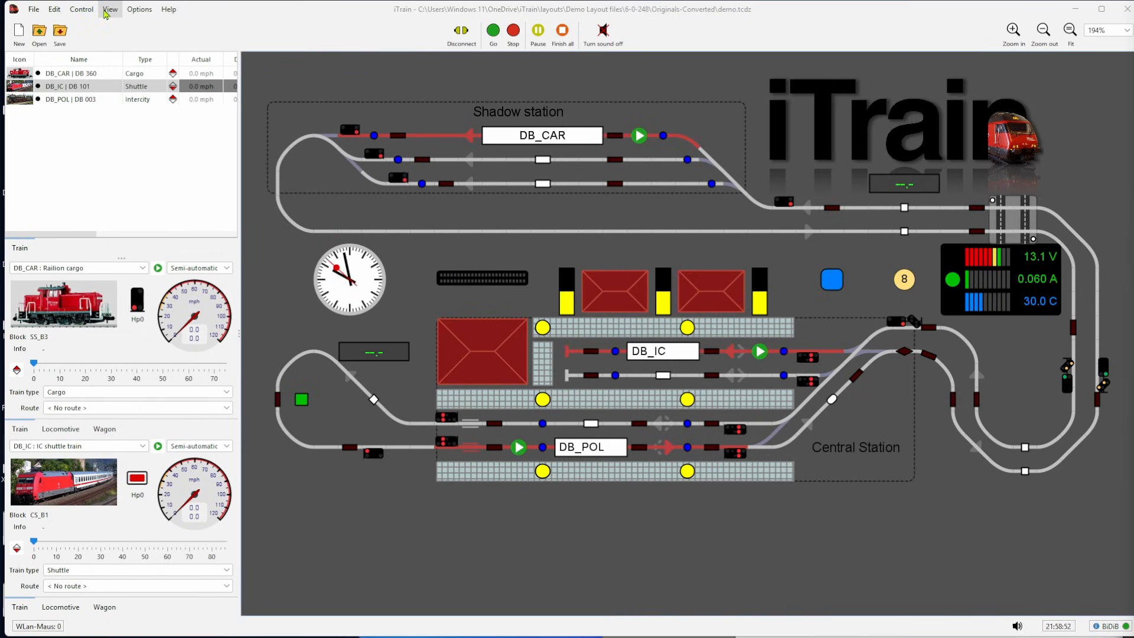
Step: Open the BiDiB accessory monitor, switch accessory 1 to green and operate accessory 2
{"action": "left_click", "coordinate": [108, 10]}
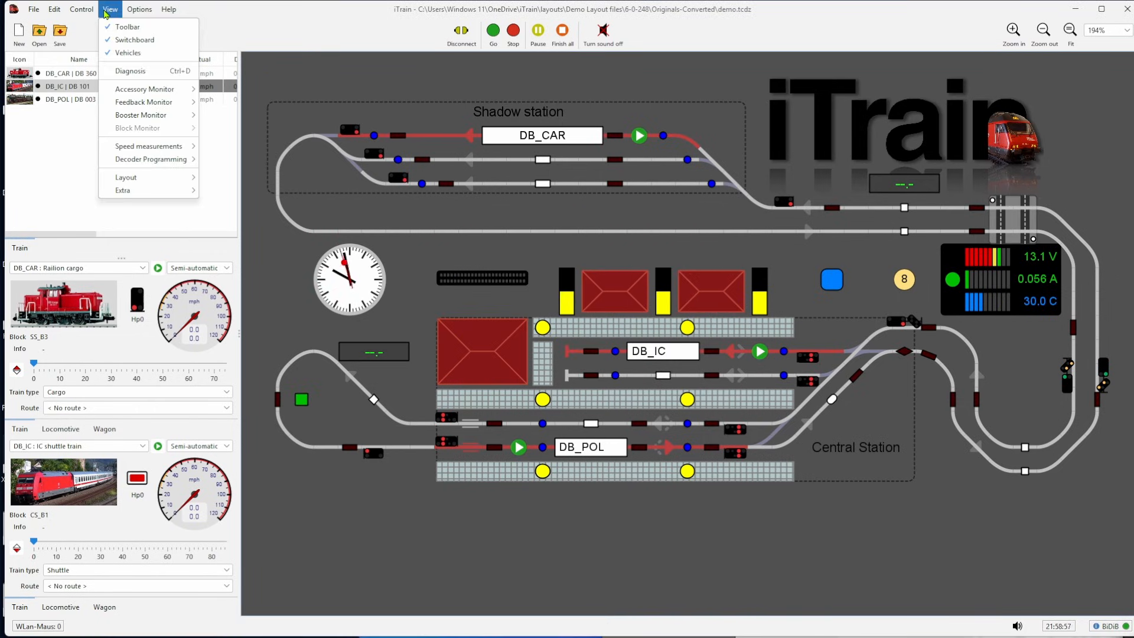
{"action": "mouse_move", "coordinate": [127, 115]}
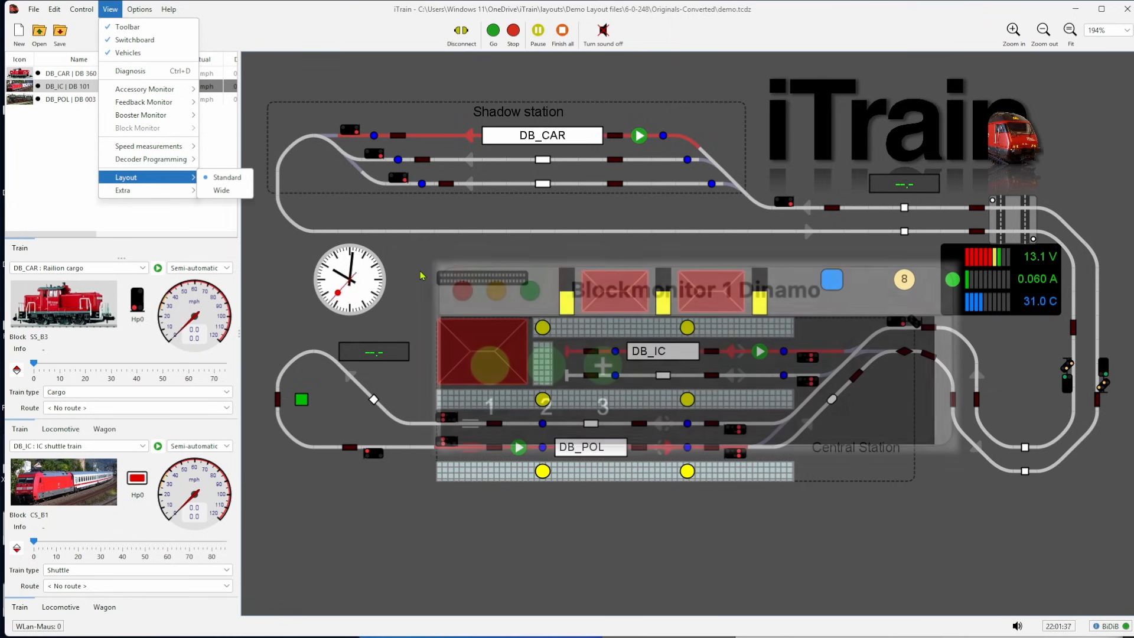
{"action": "mouse_move", "coordinate": [185, 90]}
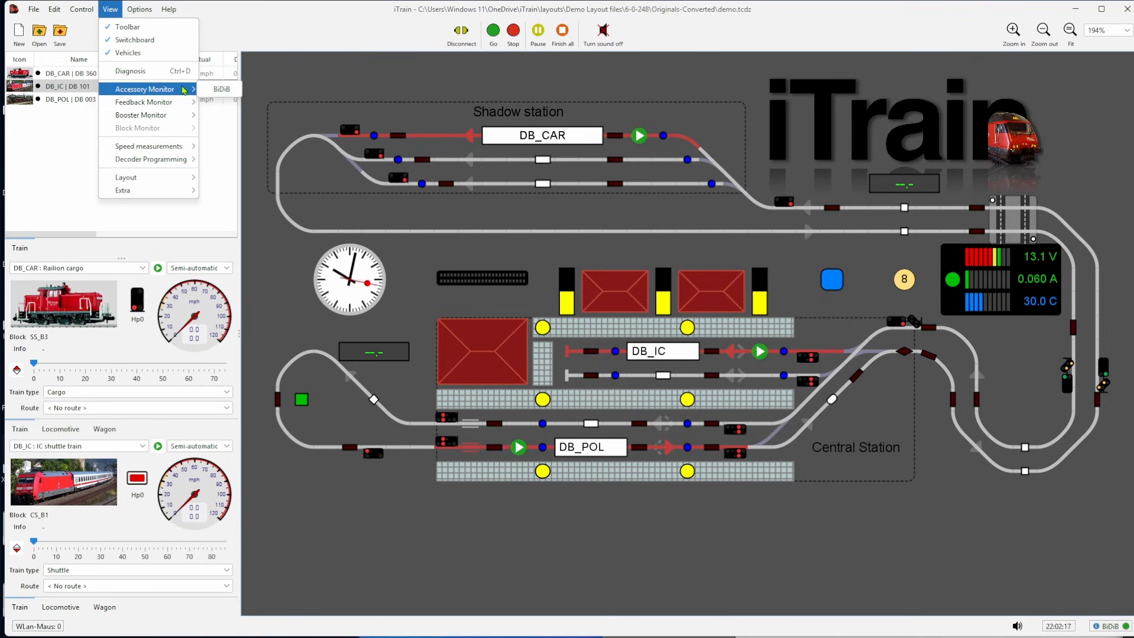
{"action": "left_click", "coordinate": [214, 96]}
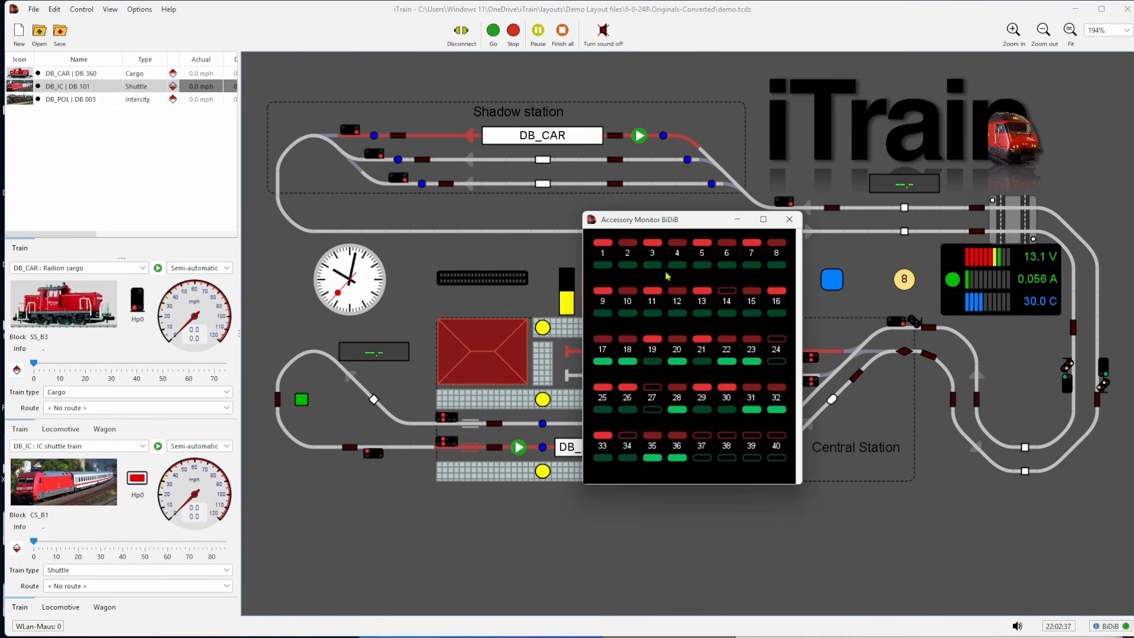
{"action": "left_click", "coordinate": [604, 265]}
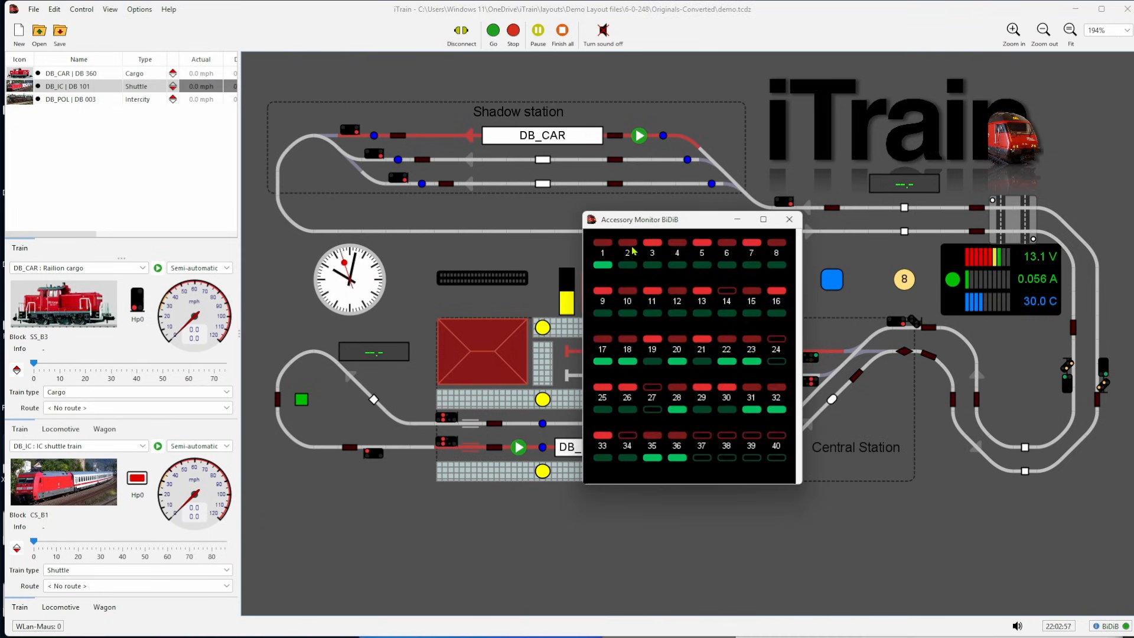
{"action": "left_click", "coordinate": [627, 242]}
{"action": "left_click", "coordinate": [635, 268]}
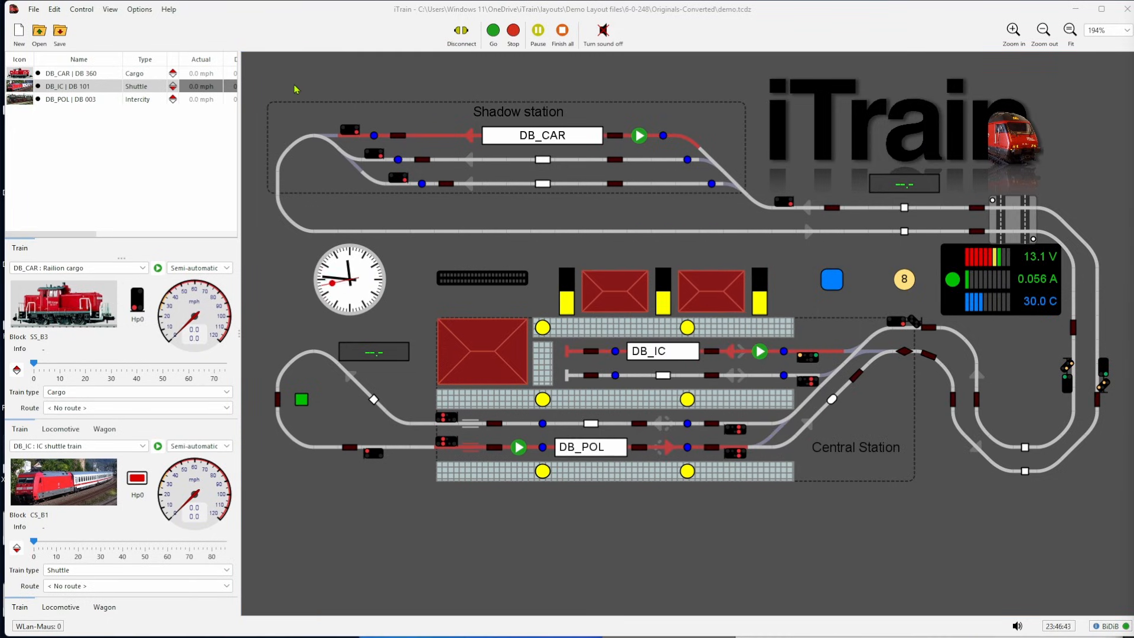
Step: Open the locomotive speed measurements for DB 360 and mark speed step 7
{"action": "left_click", "coordinate": [111, 9]}
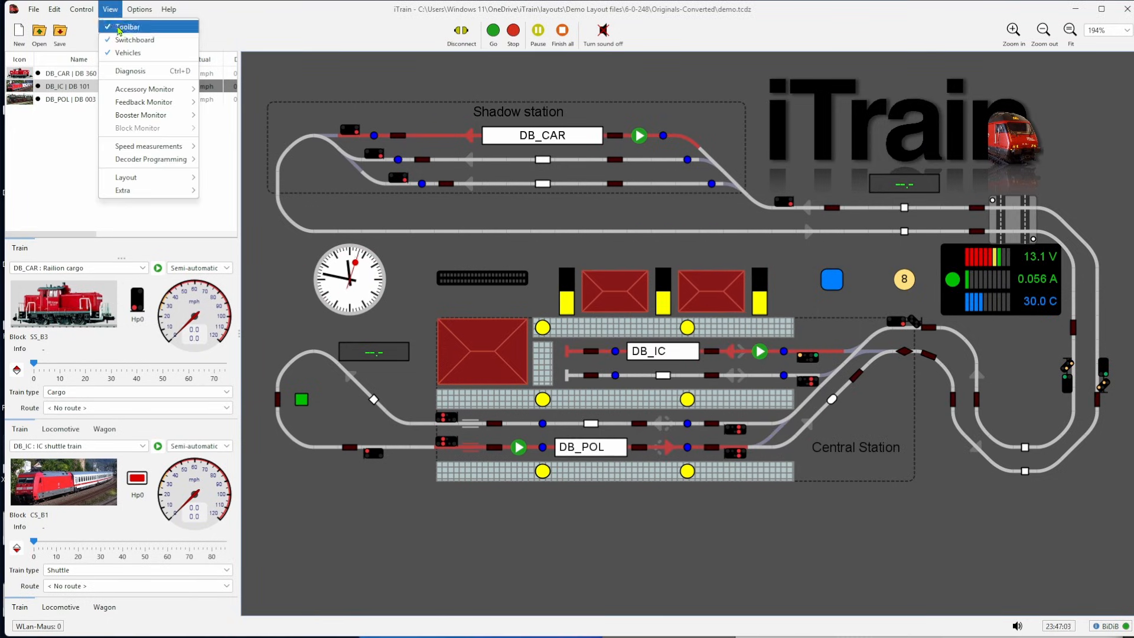
{"action": "mouse_move", "coordinate": [132, 148]}
{"action": "left_click", "coordinate": [232, 146]}
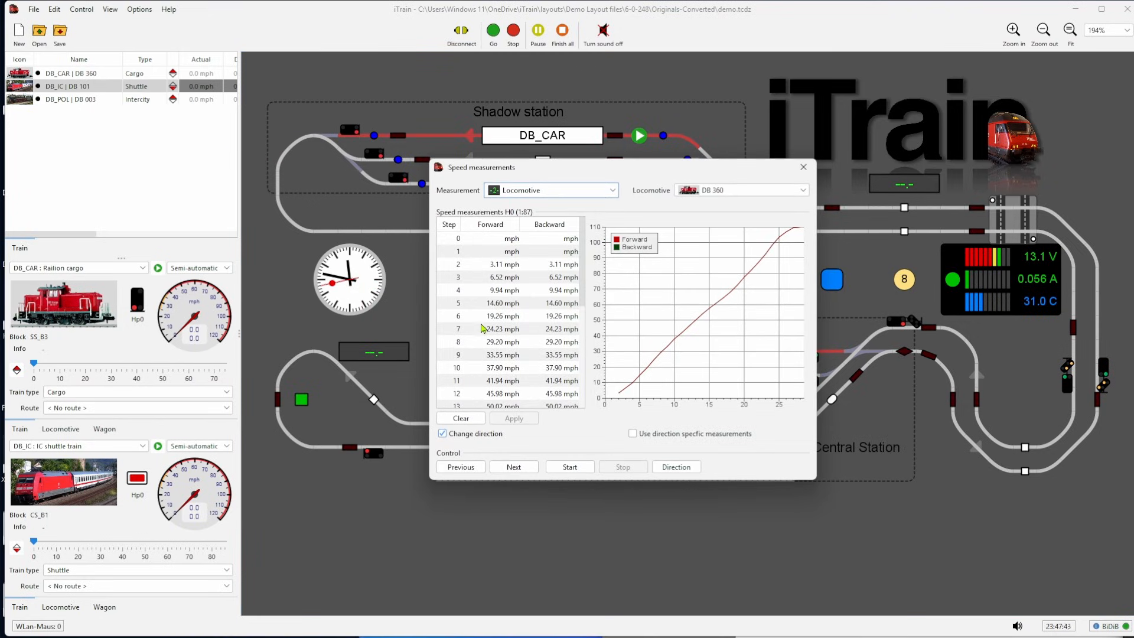
{"action": "left_click", "coordinate": [484, 329]}
{"action": "right_click", "coordinate": [488, 332]}
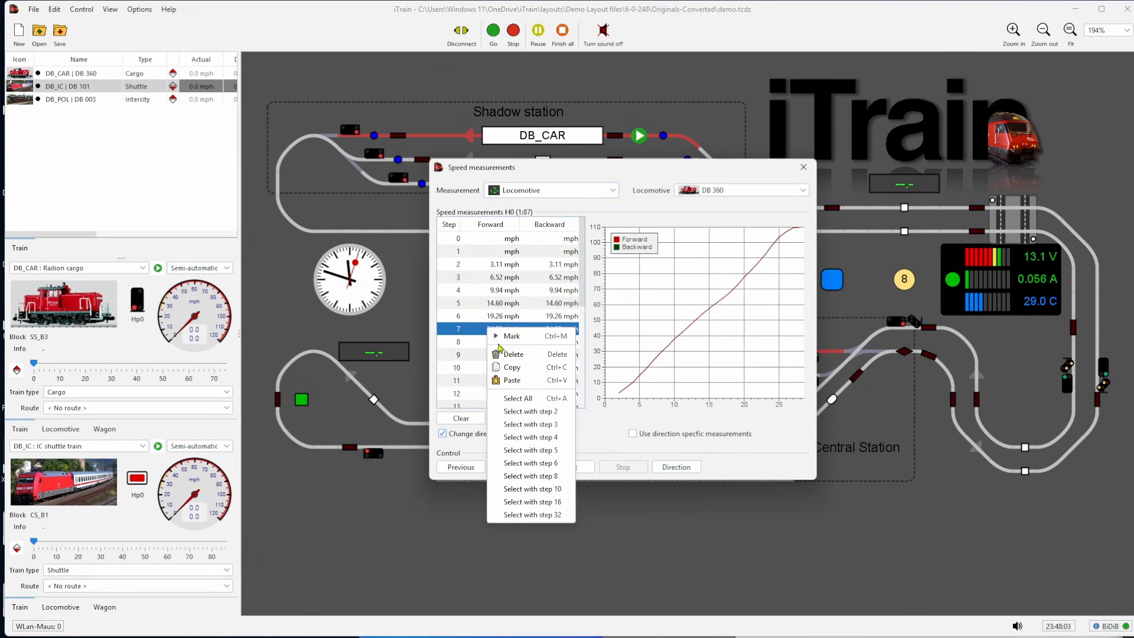
{"action": "left_click", "coordinate": [520, 338]}
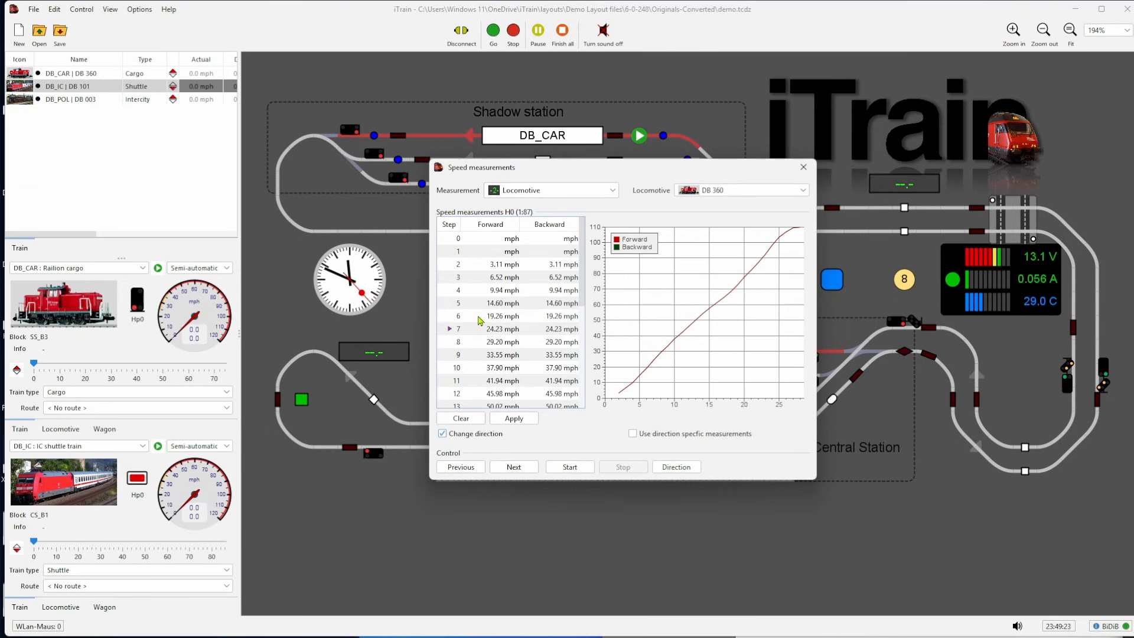
{"action": "mouse_move", "coordinate": [480, 322]}
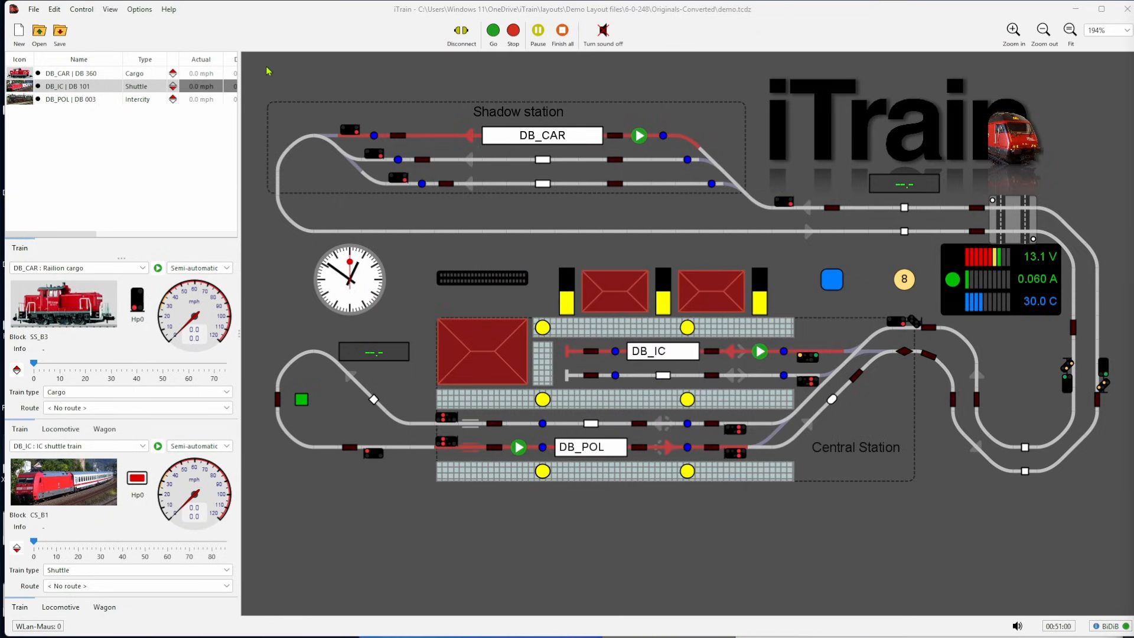
Step: Show the available operating modes in the preferences and choose Client
{"action": "left_click", "coordinate": [142, 14]}
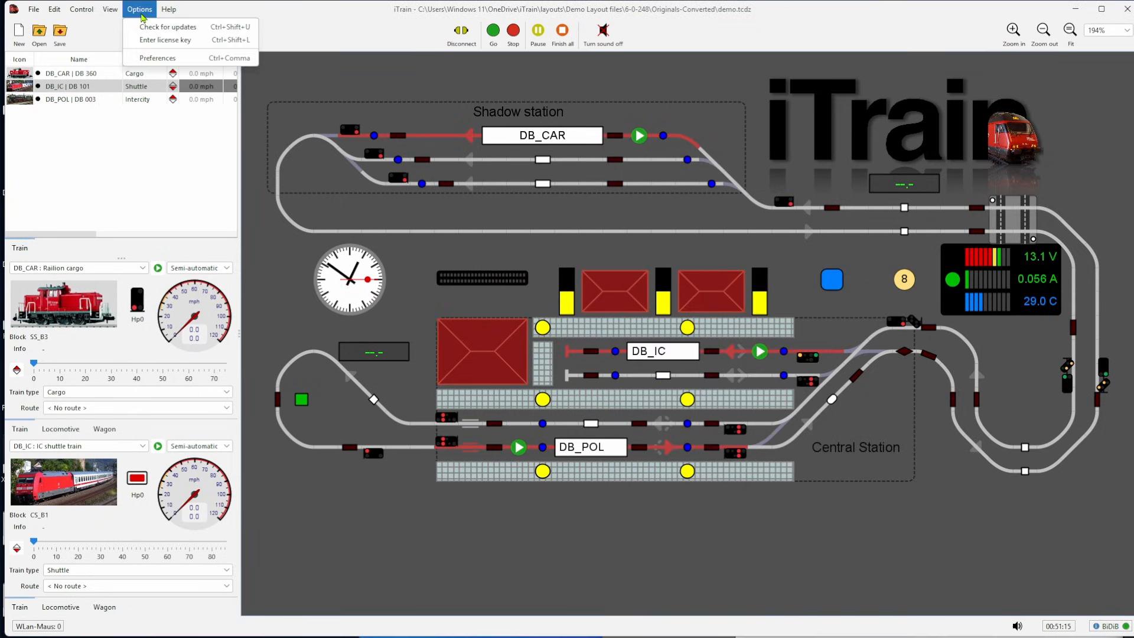
{"action": "left_click", "coordinate": [158, 58]}
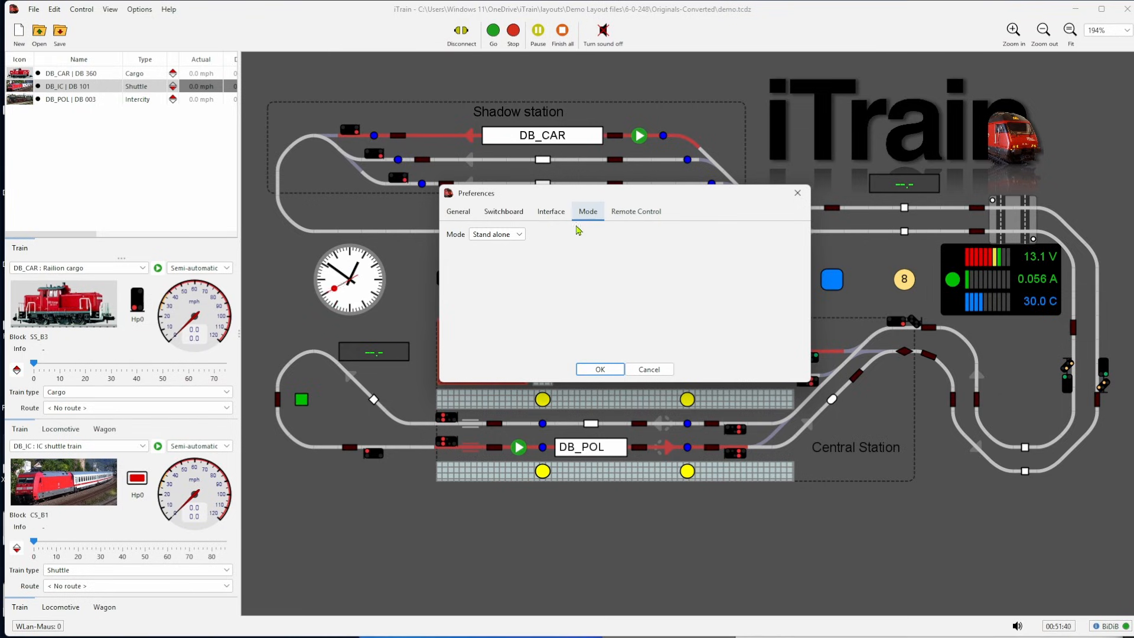
{"action": "left_click", "coordinate": [521, 235]}
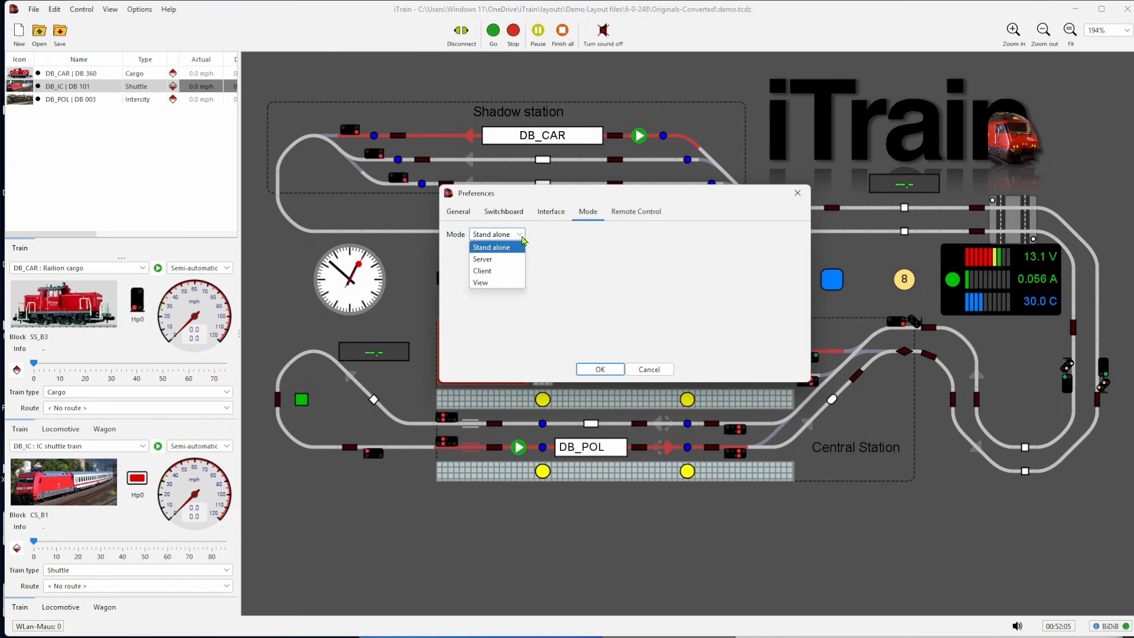
{"action": "left_click", "coordinate": [501, 272]}
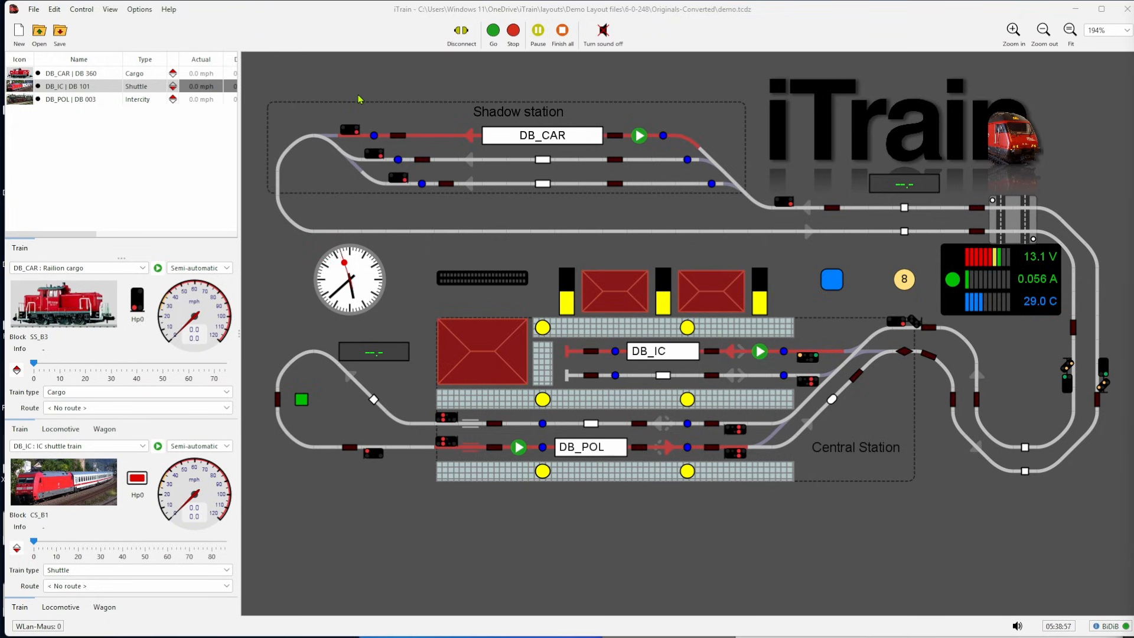
Step: Open the function editor, booster editor and accessory editor so that all three windows are on screen together
{"action": "left_click", "coordinate": [54, 9]}
{"action": "left_click", "coordinate": [72, 58]}
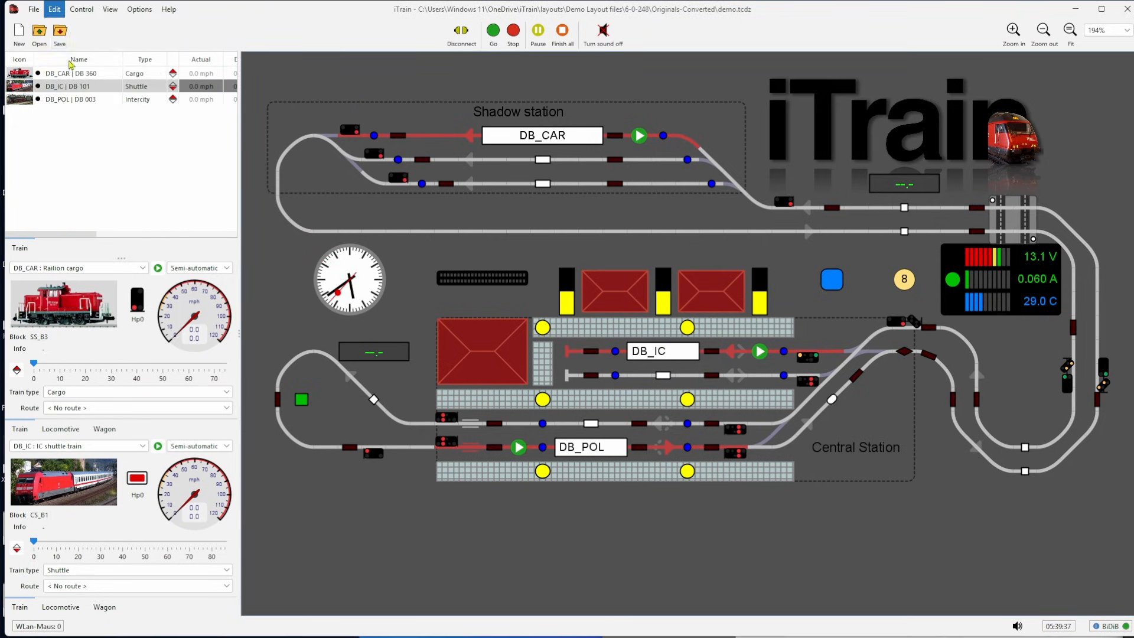
{"action": "left_click", "coordinate": [54, 9]}
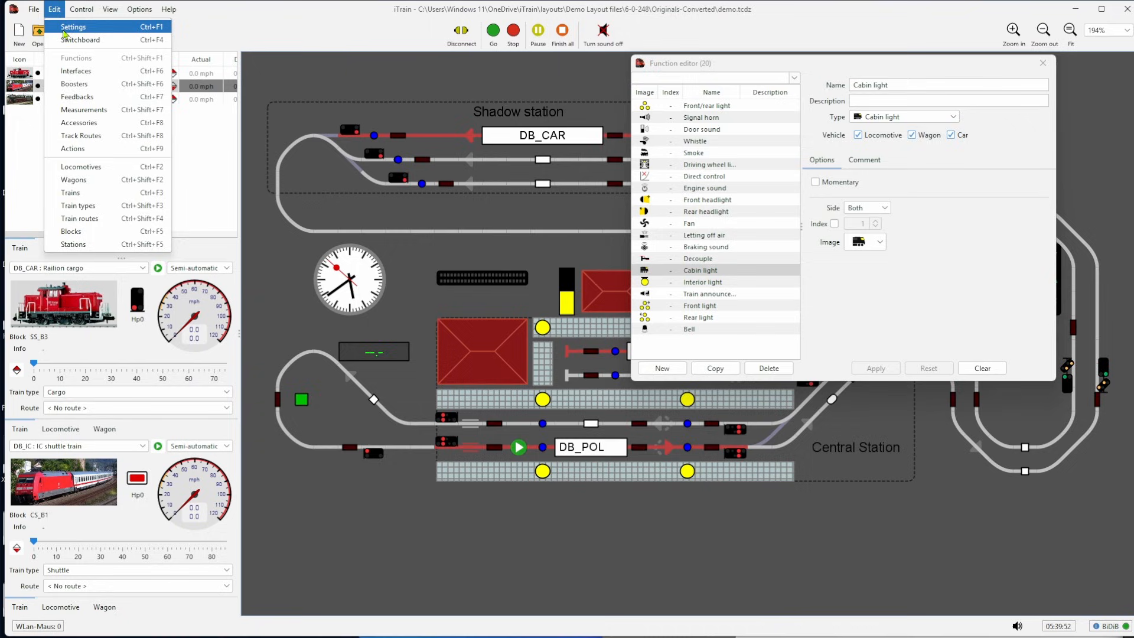
{"action": "left_click", "coordinate": [70, 80]}
{"action": "left_click", "coordinate": [54, 9]}
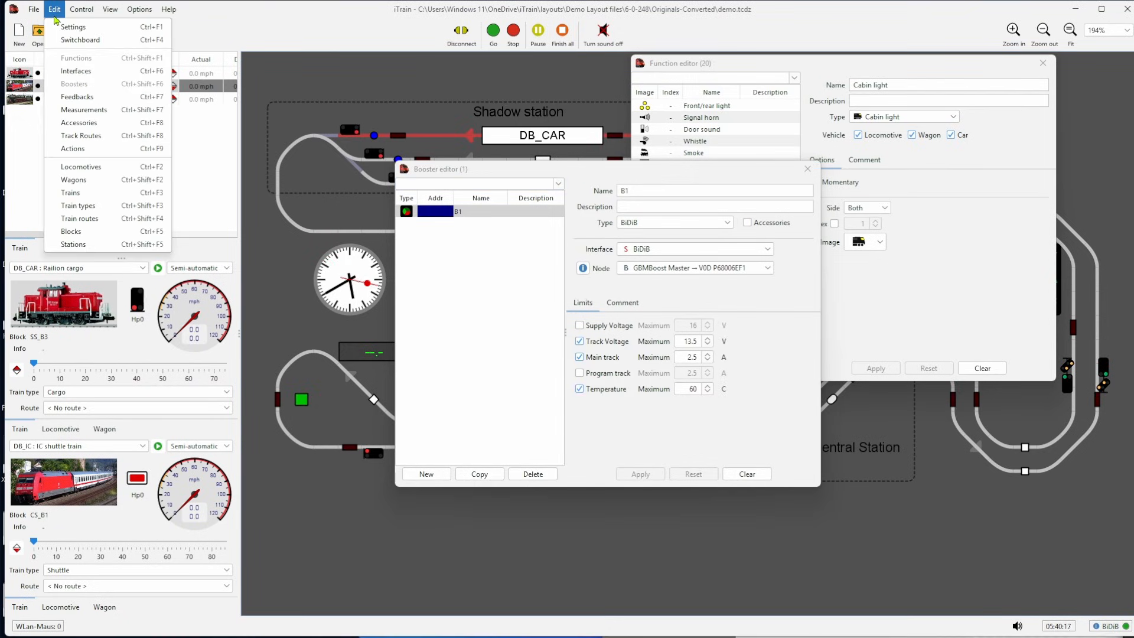
{"action": "left_click", "coordinate": [77, 126]}
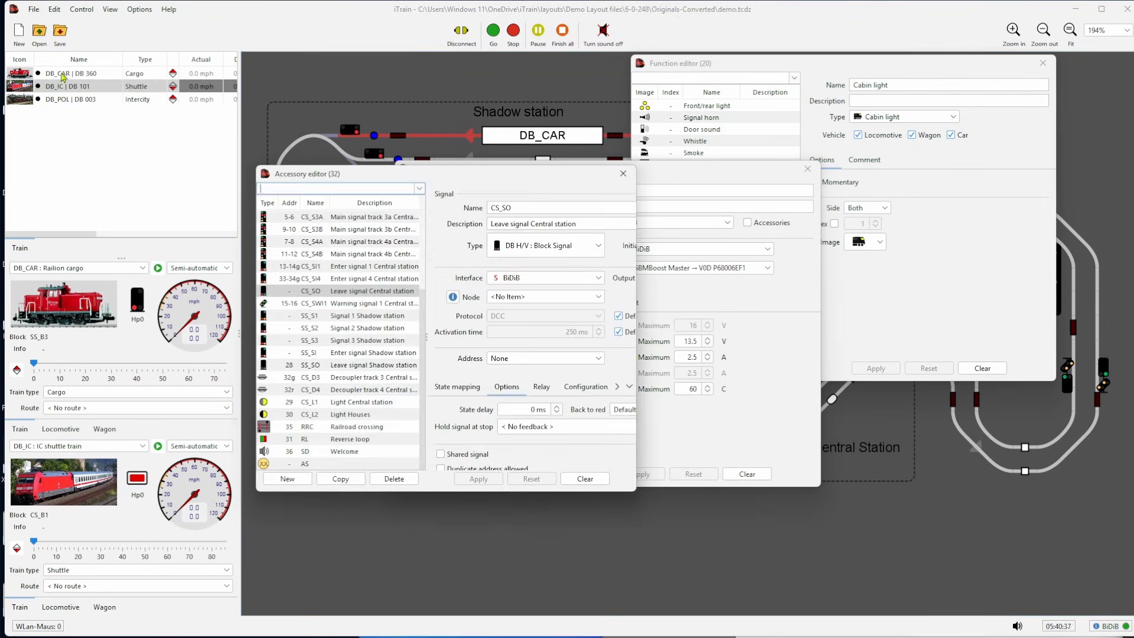
Step: Open the track route editor as well and reposition it beside the accessory list, overlapping the other editors
{"action": "left_click", "coordinate": [56, 10]}
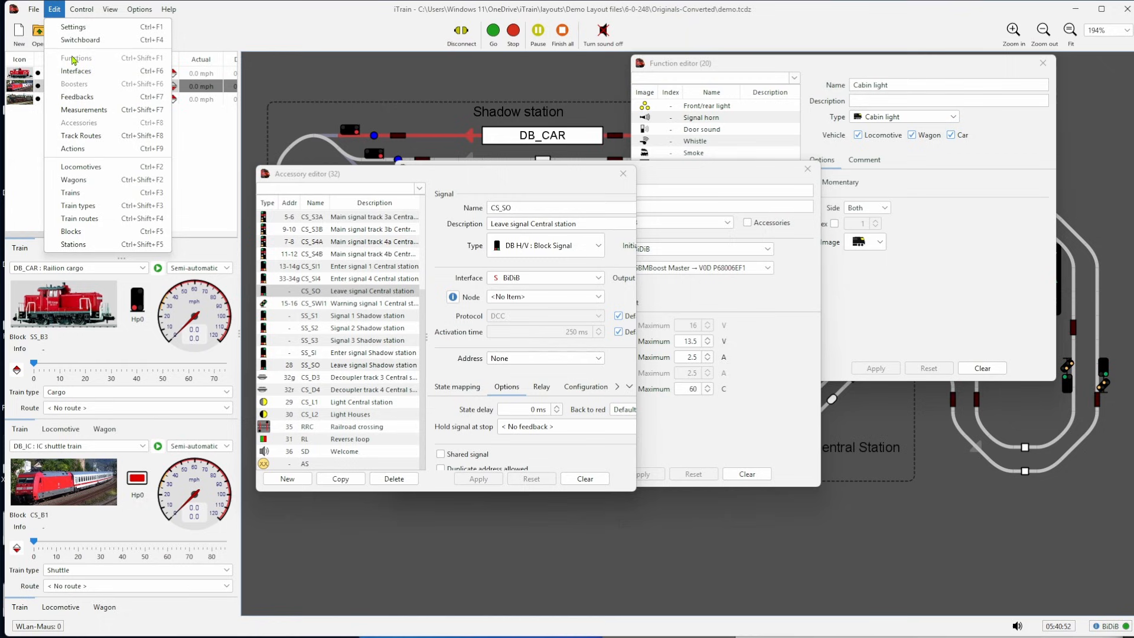
{"action": "left_click", "coordinate": [83, 140]}
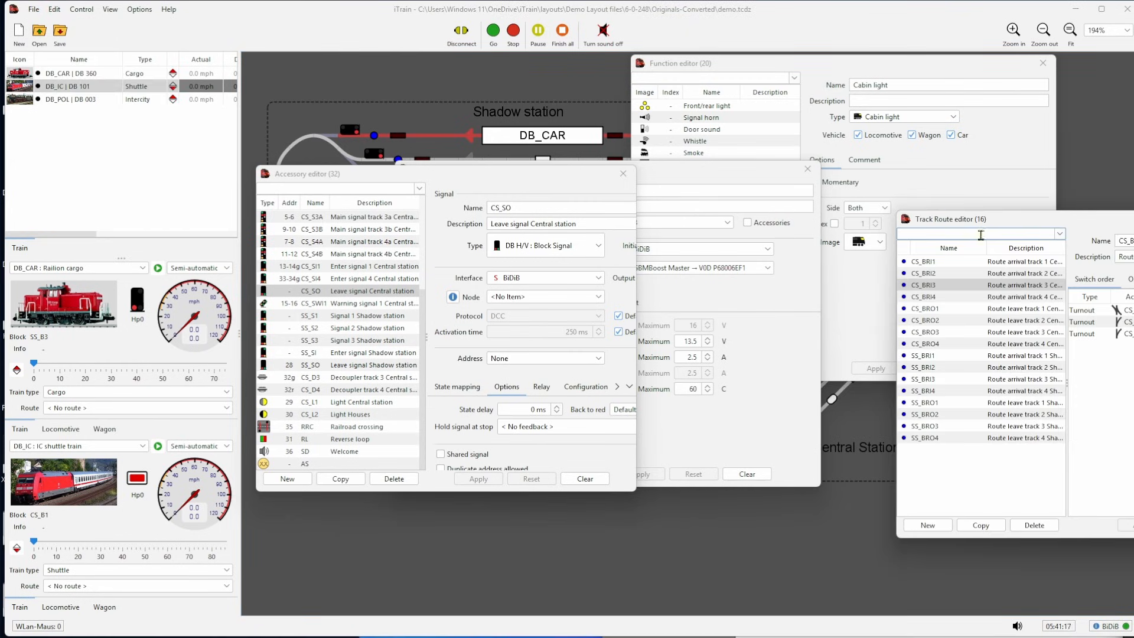
{"action": "left_click_drag", "start_coordinate": [1119, 223], "coordinate": [1046, 234]}
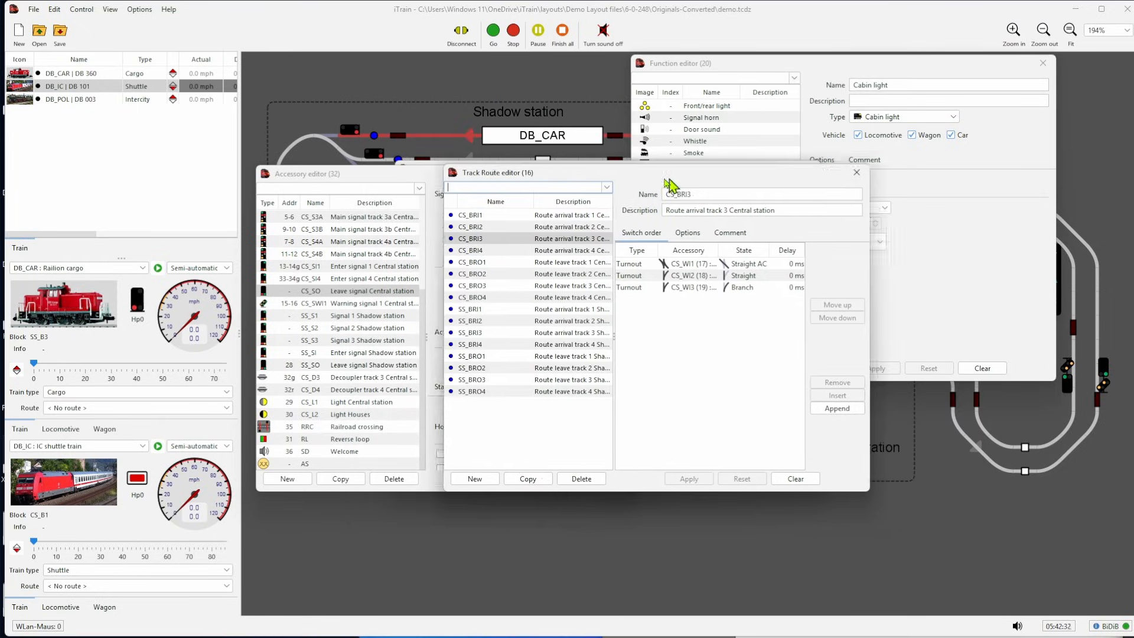
{"action": "left_click_drag", "start_coordinate": [667, 175], "coordinate": [635, 174]}
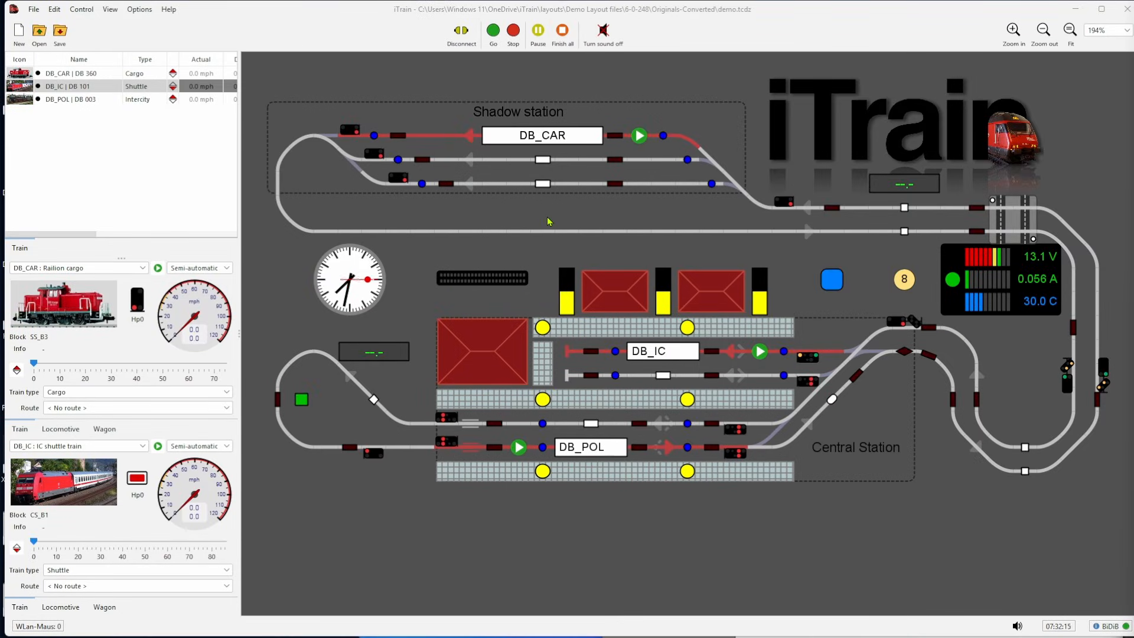
Step: Open the block editor for SS_B1 in the shadow station and disable the brake position for its next direction
{"action": "right_click", "coordinate": [543, 186]}
{"action": "left_click", "coordinate": [584, 192]}
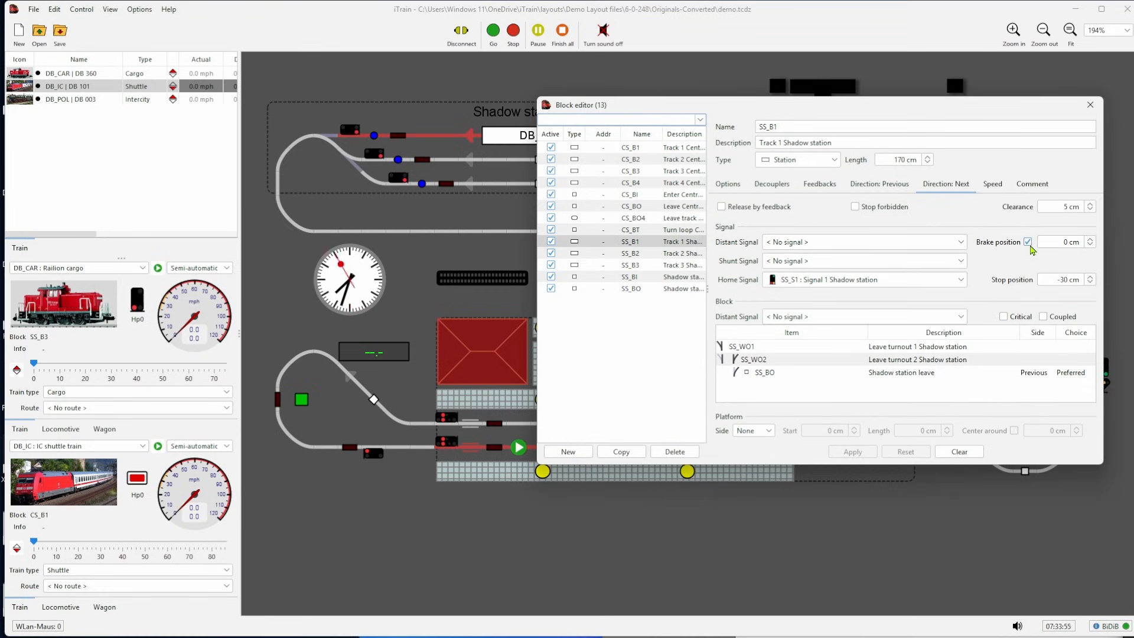
{"action": "left_click", "coordinate": [1028, 242]}
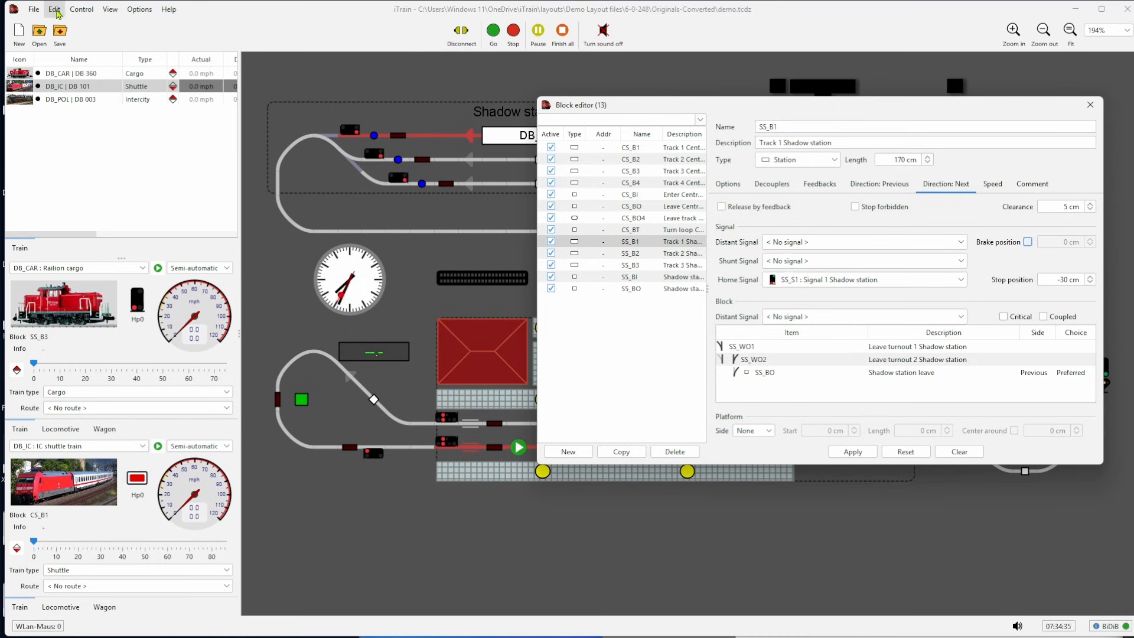
Step: Open the locomotive editor beside the block editor and show the options of DB 360
{"action": "left_click", "coordinate": [56, 10]}
{"action": "left_click", "coordinate": [77, 172]}
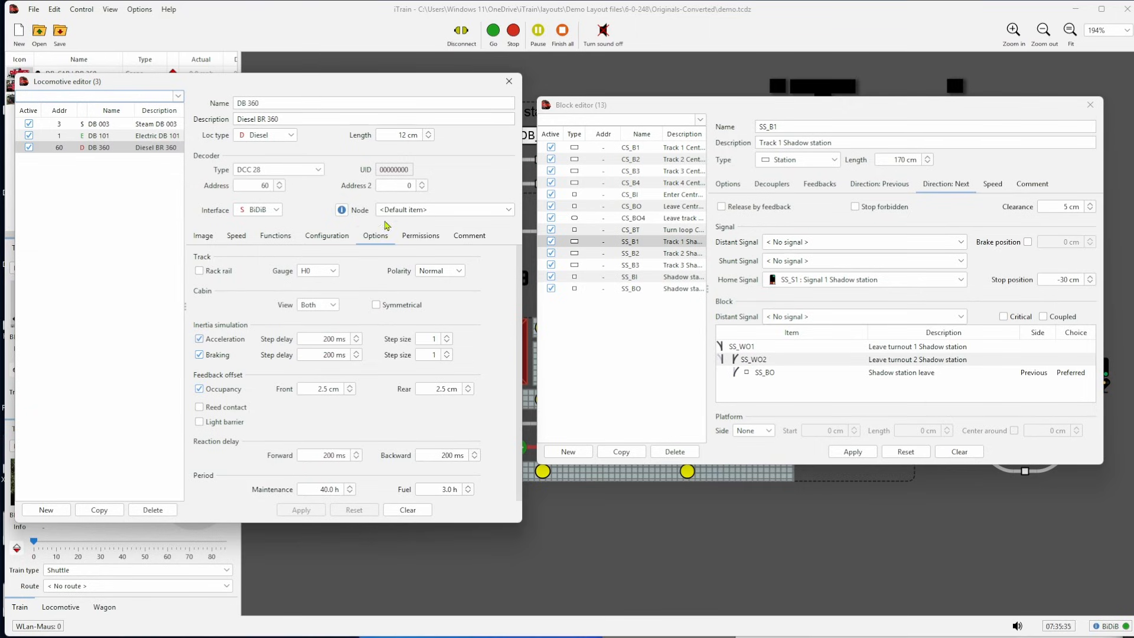
{"action": "left_click", "coordinate": [382, 237]}
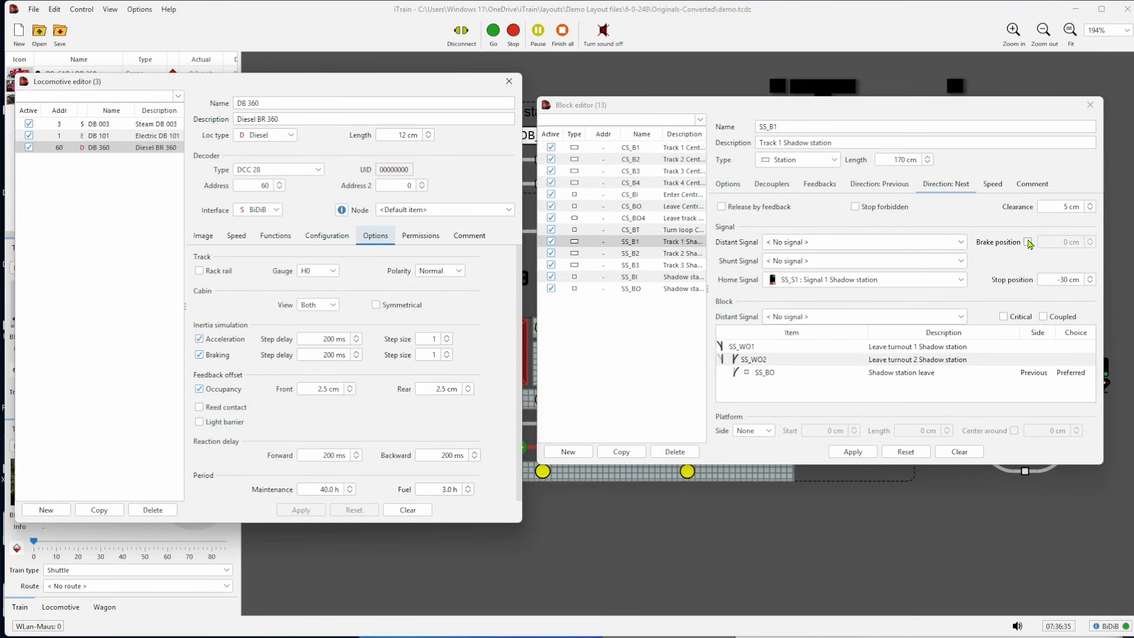
Step: Try enabling and adjusting the brake position for block SS_B1's next direction with the locomotive editor still open
{"action": "left_click", "coordinate": [1028, 244]}
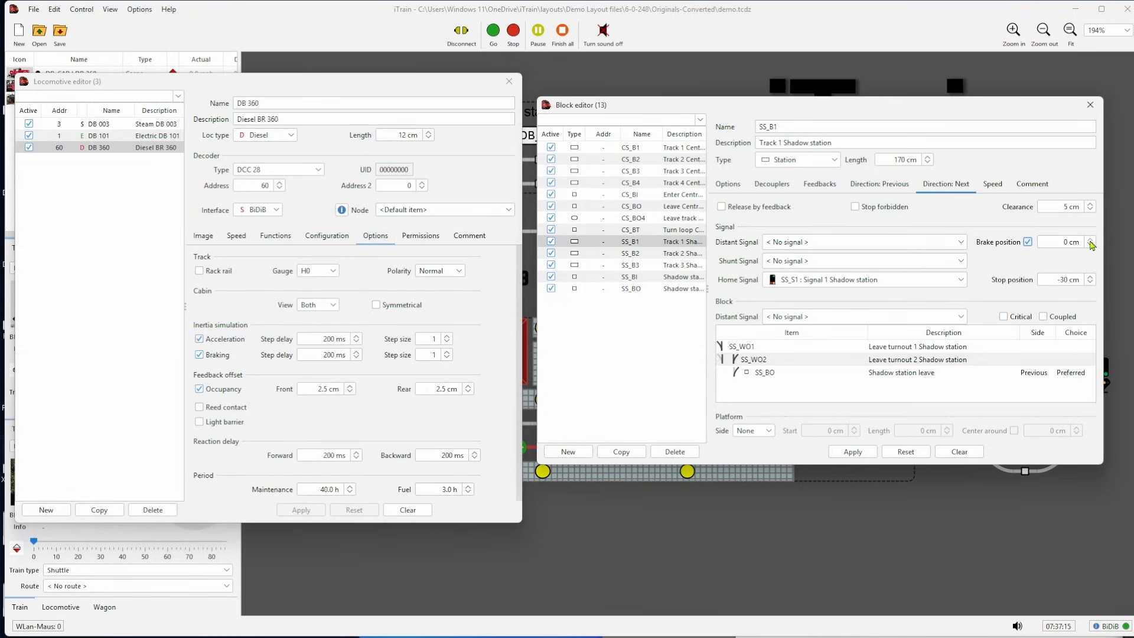
{"action": "left_click", "coordinate": [1091, 239]}
{"action": "left_click", "coordinate": [1027, 242]}
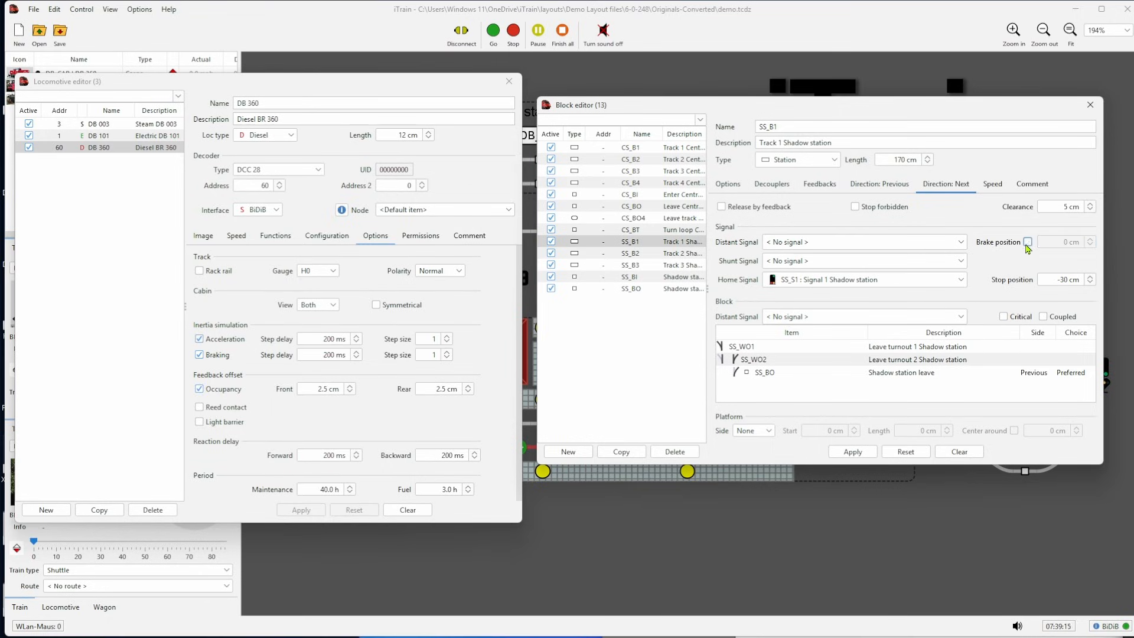